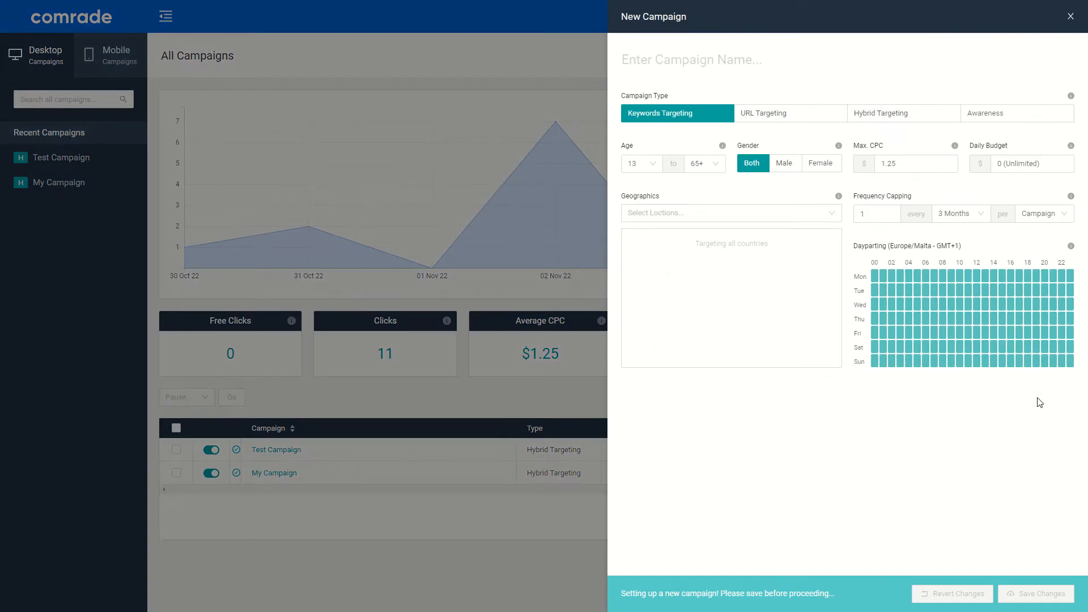
Name the new campaign "My Campaign" and set its campaign type to Hybrid Targeting
click(720, 60)
text(M)
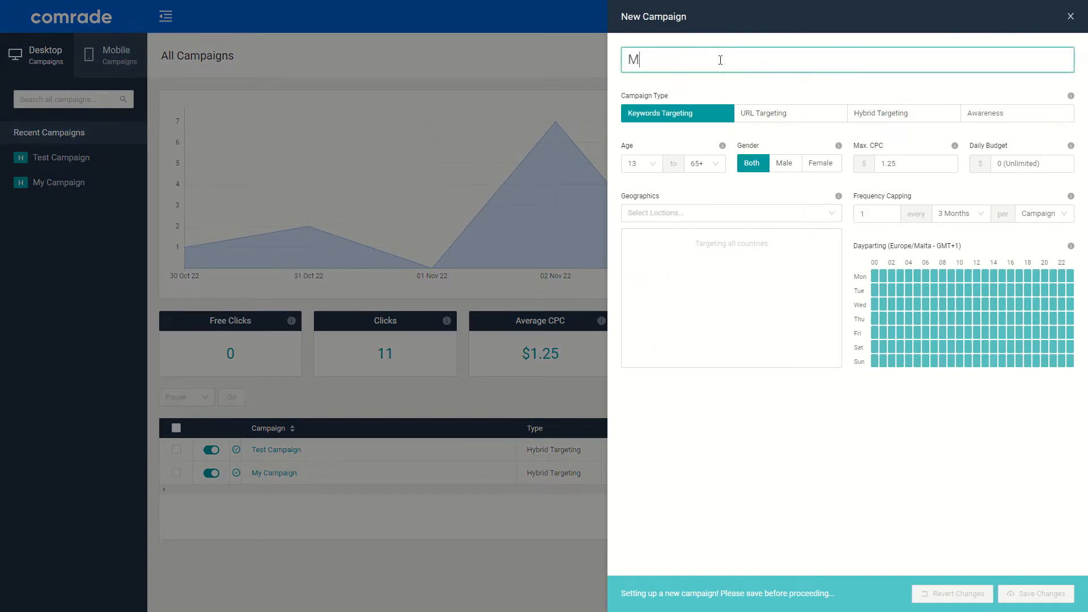
text(y Campaign)
click(736, 88)
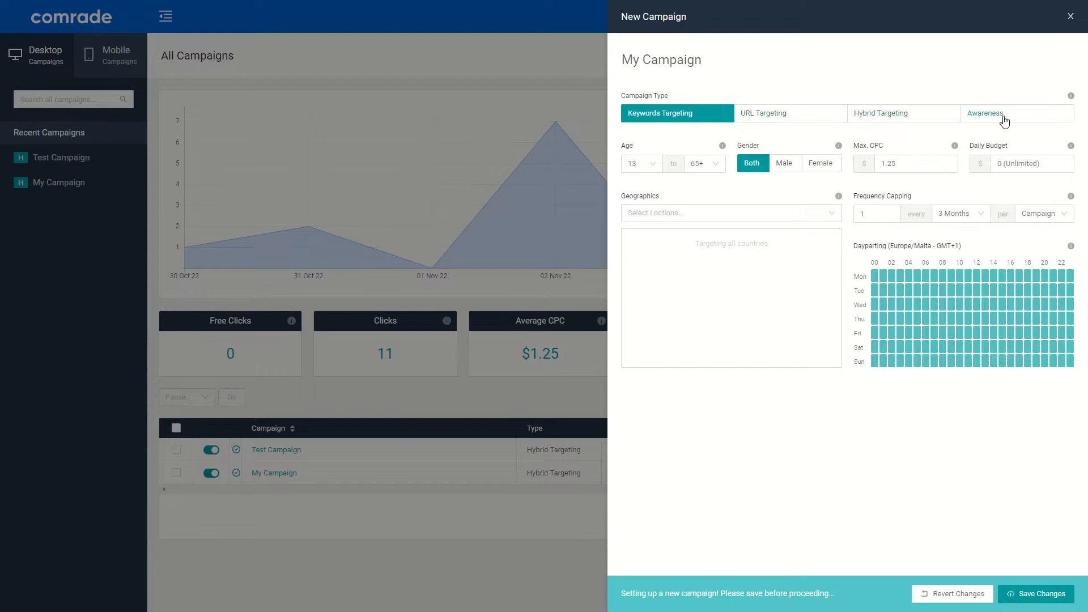
click(887, 122)
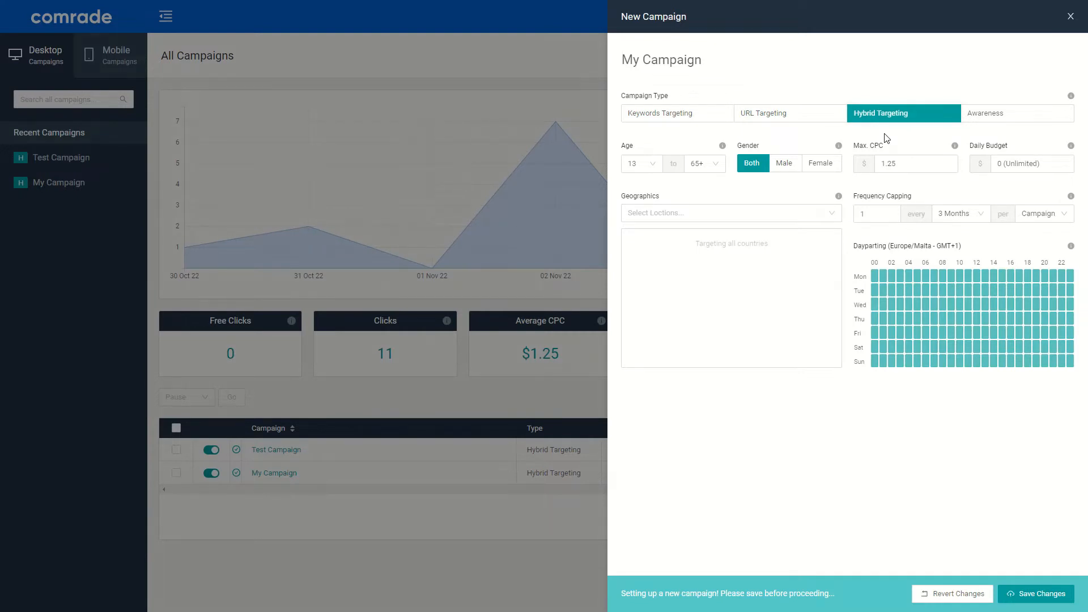
Set the minimum target age to 19
click(651, 165)
click(636, 295)
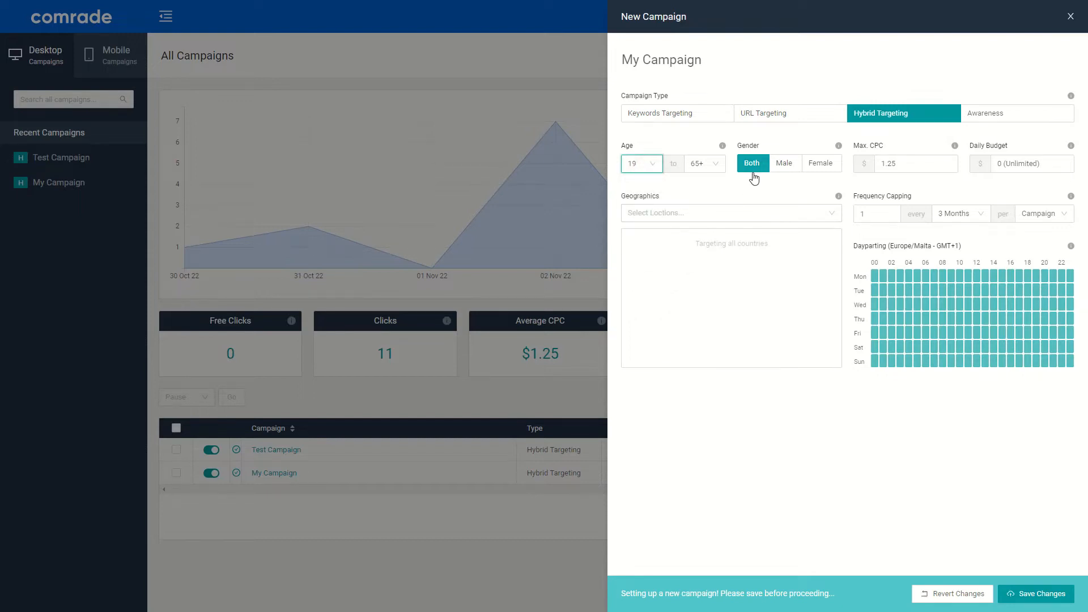
drag(898, 165, 878, 168)
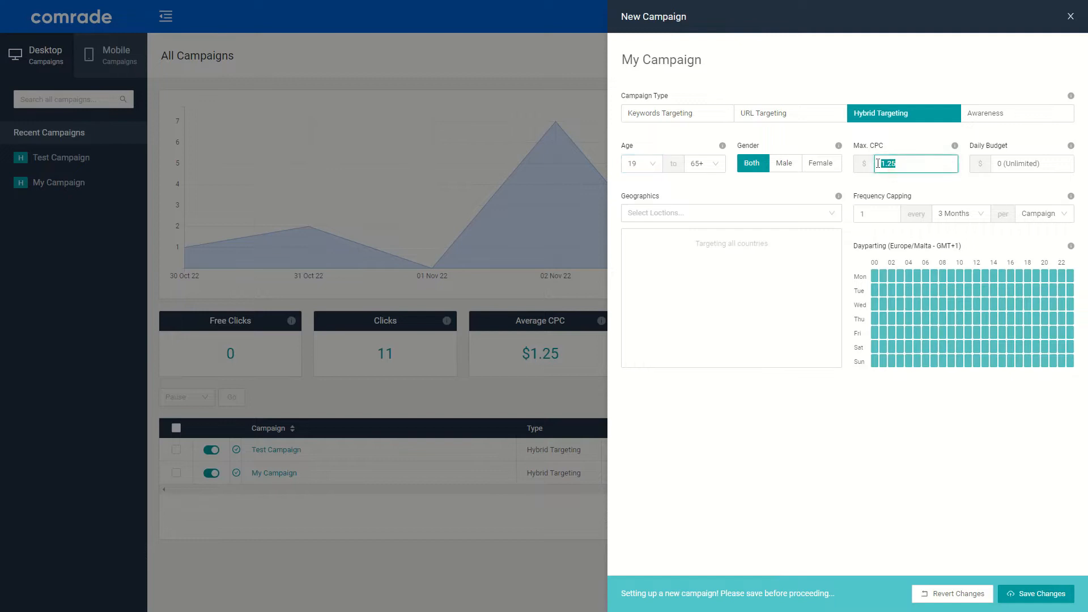
click(902, 146)
Try a daily budget of 50, and clear the value again
click(981, 163)
text(50)
click(1023, 147)
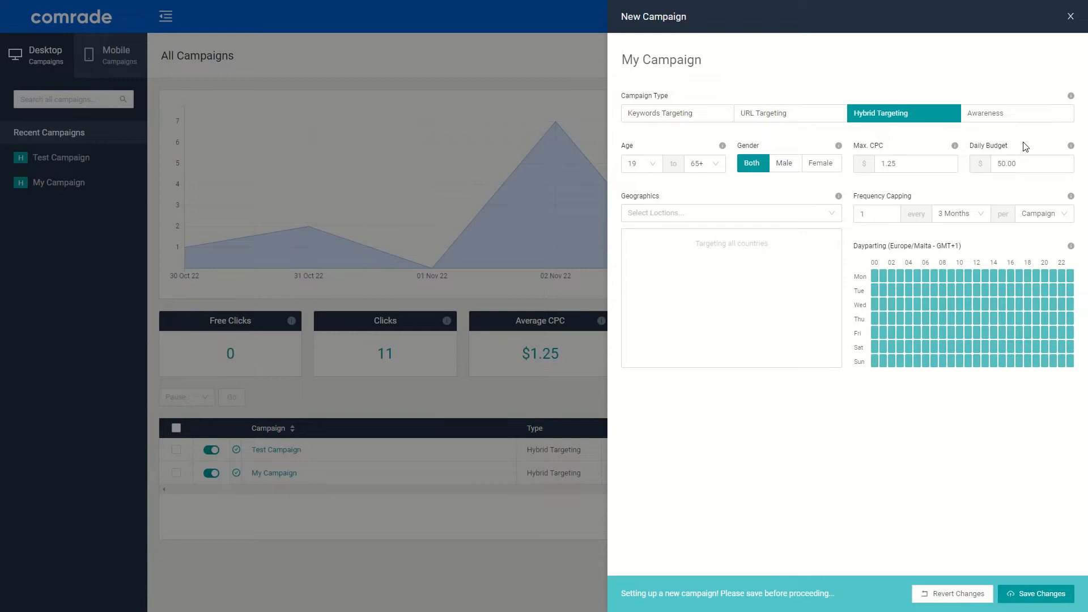
click(1025, 163)
key(ctrl+a)
key(BackSpace)
Add the country United States as the campaign's geographic target
click(760, 212)
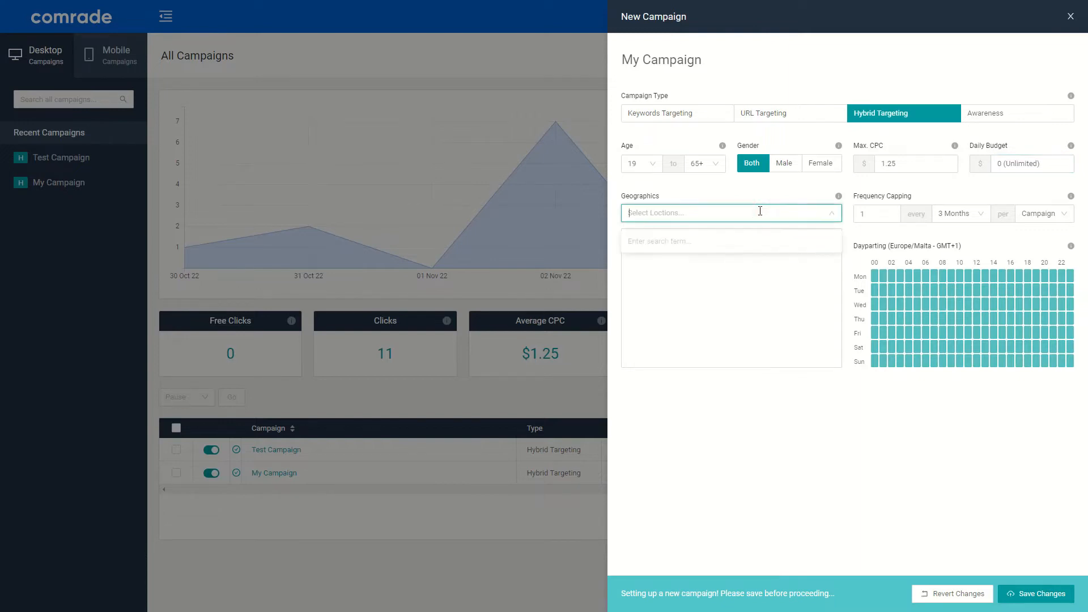
text(united stat)
click(691, 242)
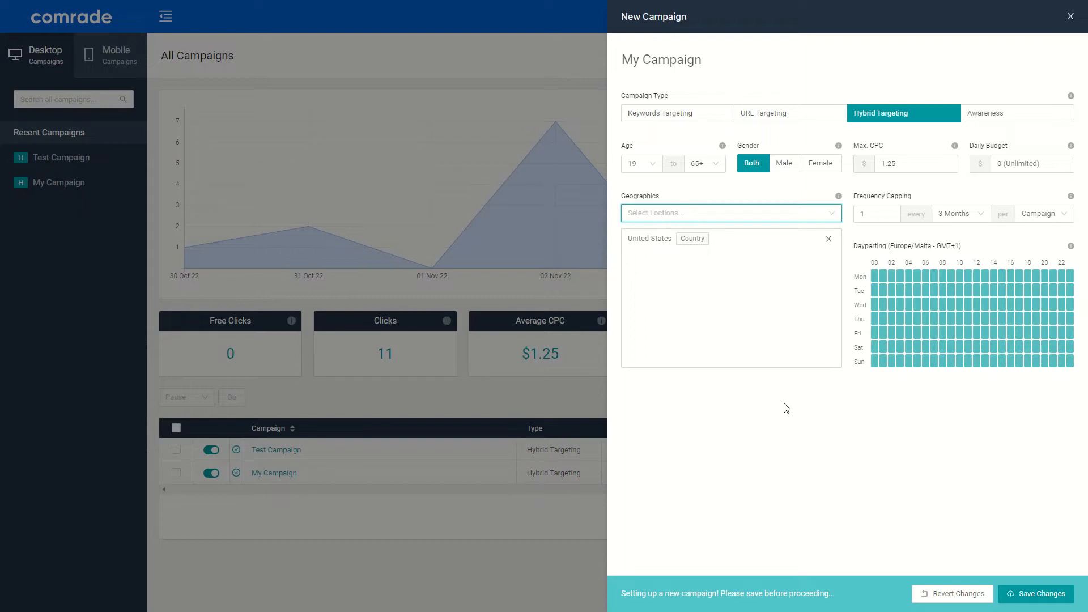
click(888, 214)
click(949, 216)
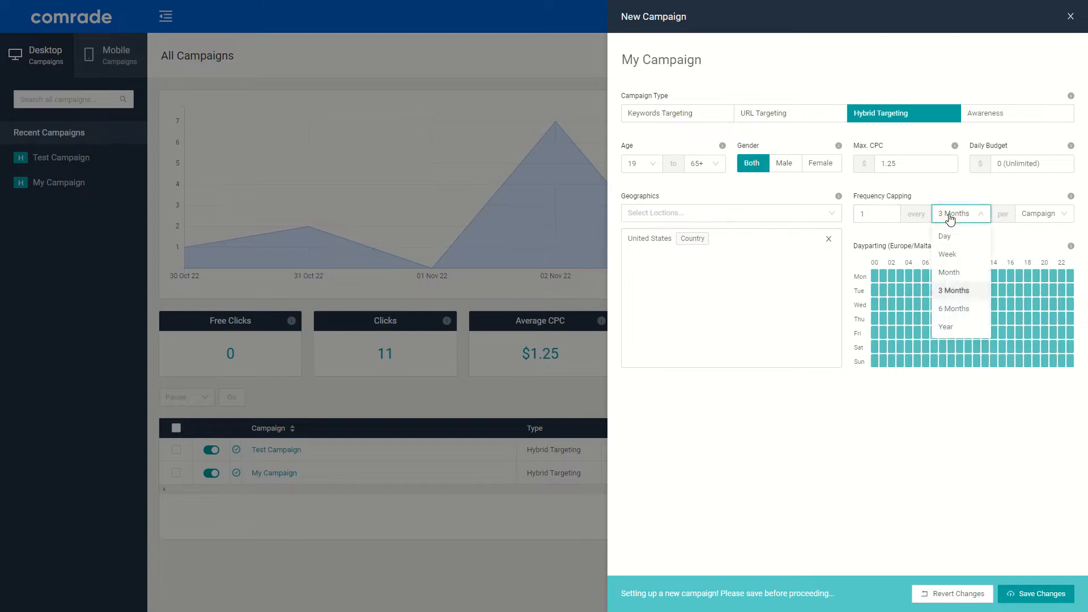
click(1040, 214)
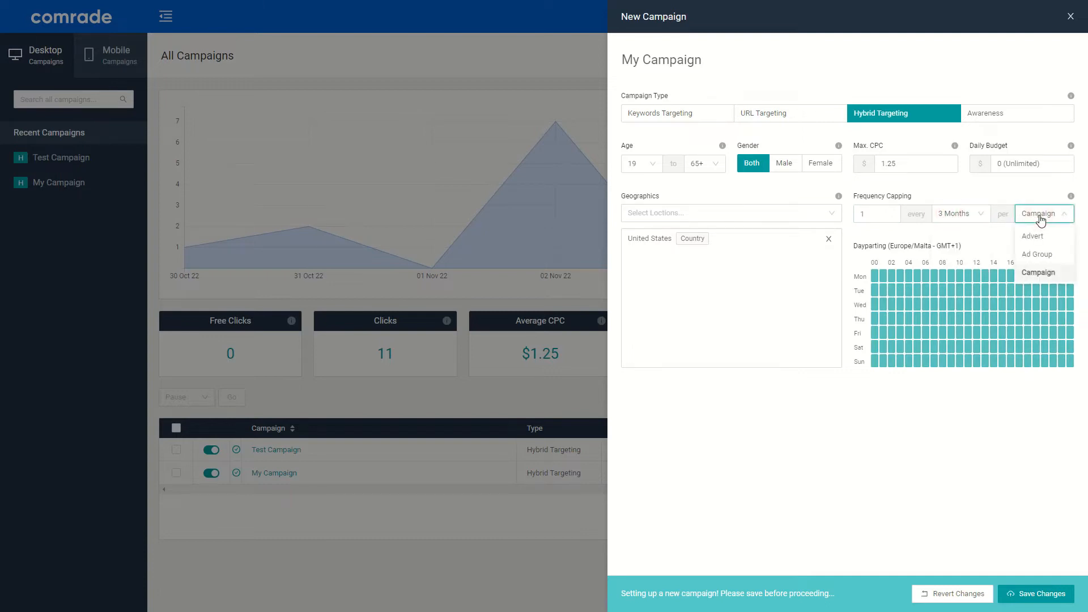
click(1041, 219)
click(1029, 235)
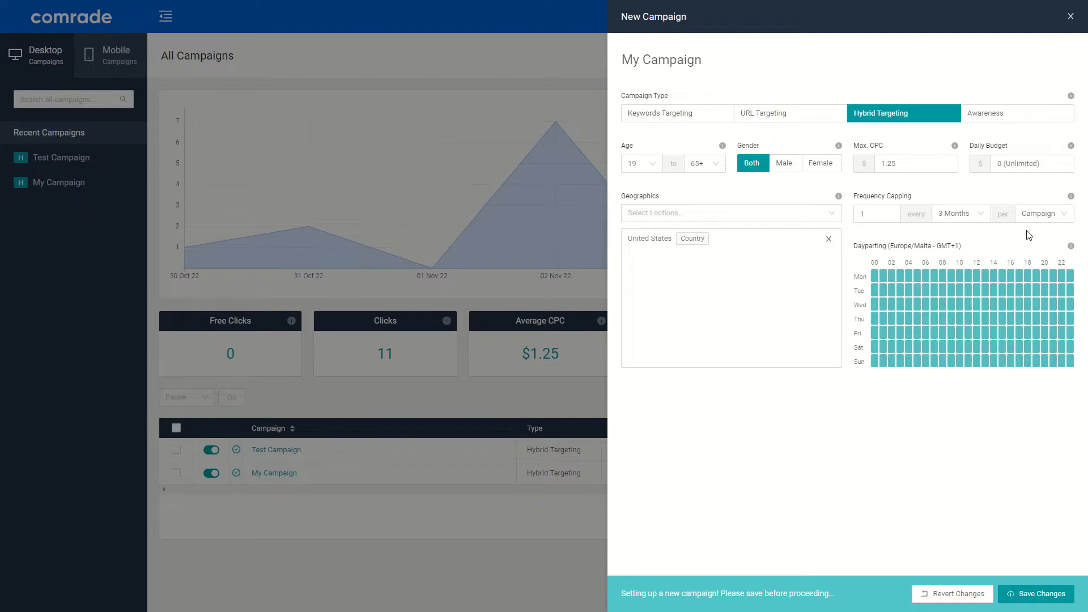
Exclude hours 00 to 07 and 20 to 23 on every day from the dayparting schedule, and save the new campaign
click(876, 277)
drag(876, 277, 932, 365)
drag(1045, 278, 1069, 381)
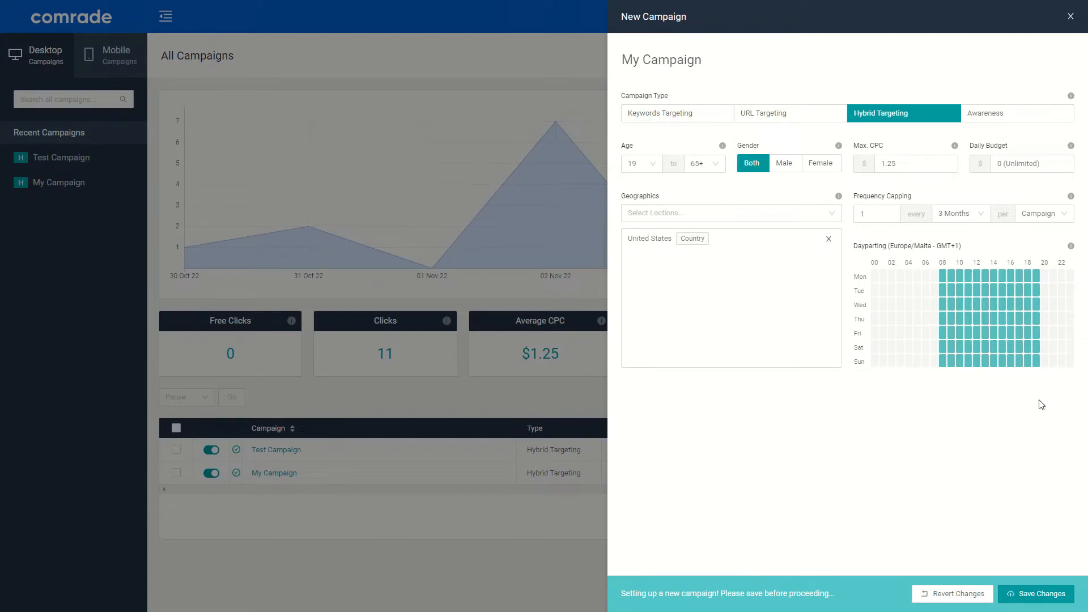
click(1041, 593)
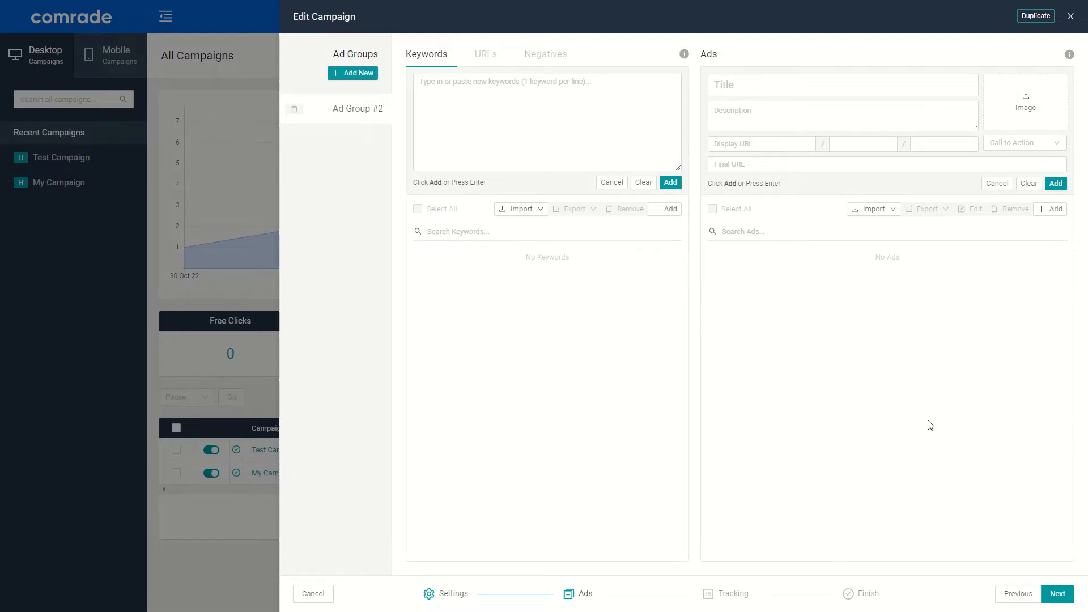
Title the ad "Get Spotify® Premium 1 Month Free | Unlimited Skips", description "Try 1 month for free. Only $9.99 per month after. Curated playlists. Exclusive podcasts."
click(746, 90)
text(Get Spotify® Premium 1 Month Free | Unlimited Skips)
click(746, 111)
text(Try 1 month for free. Only $9.99 per month)
key(Return)
text(after. Curated playl)
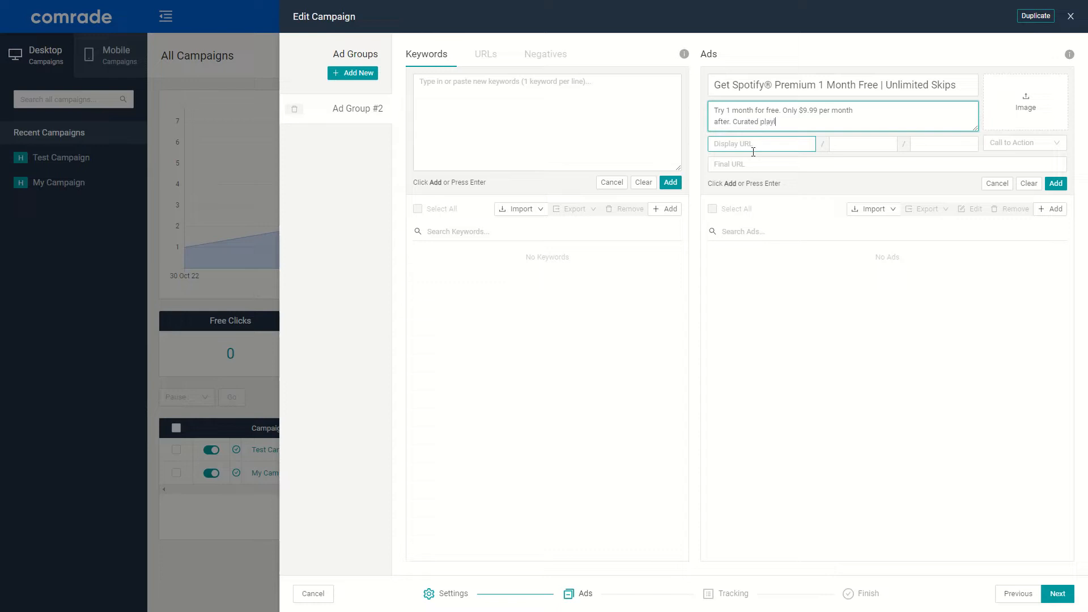
text(ists. Exclusive podcasts.)
click(753, 144)
text(www)
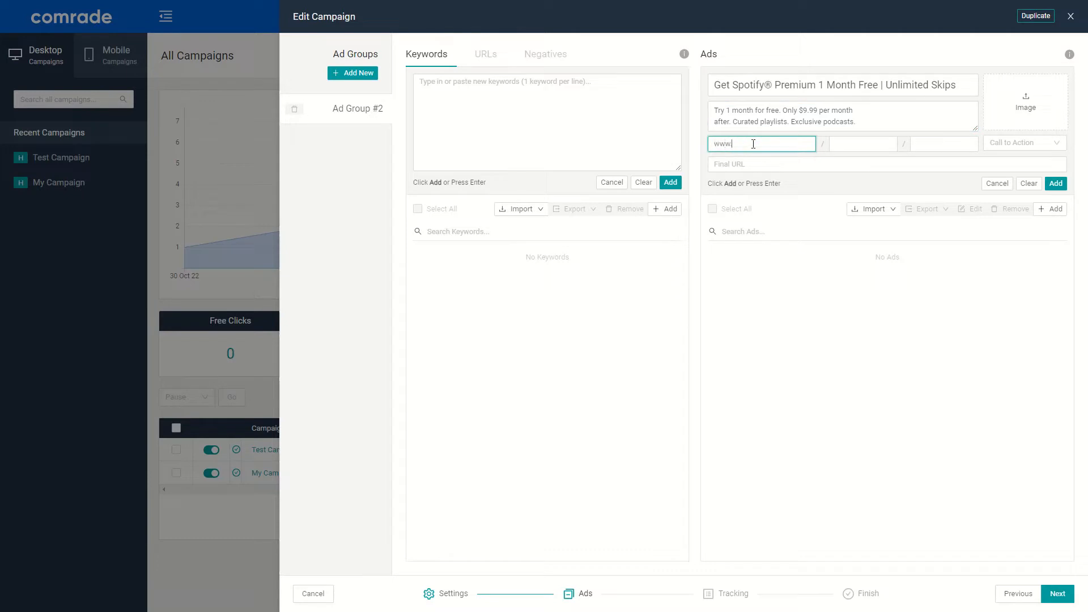
text(.spotify.com)
click(848, 144)
text(tria)
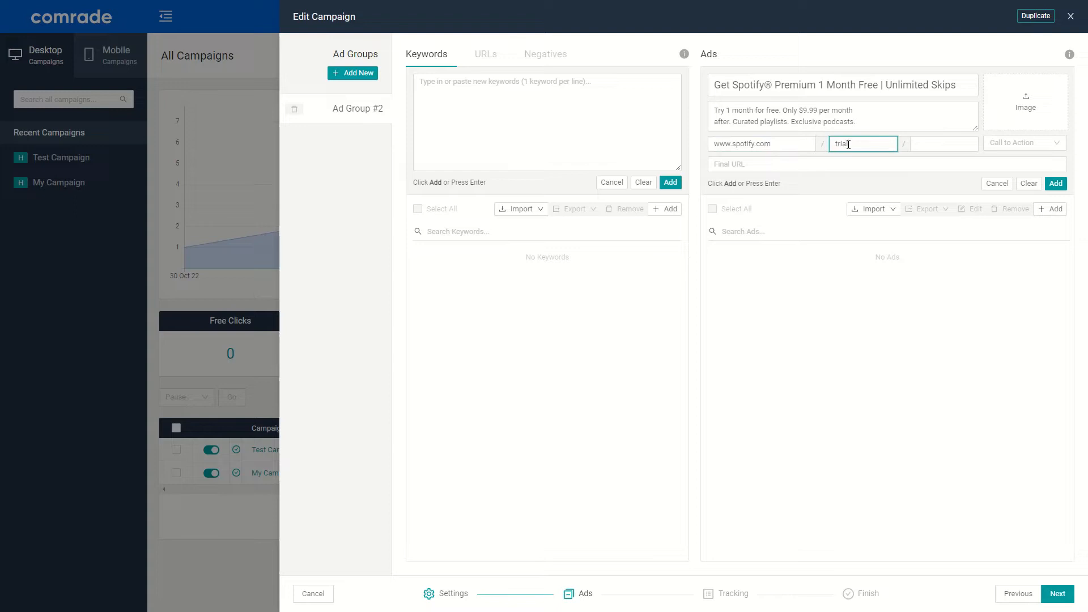
click(813, 163)
text(https://www.sp)
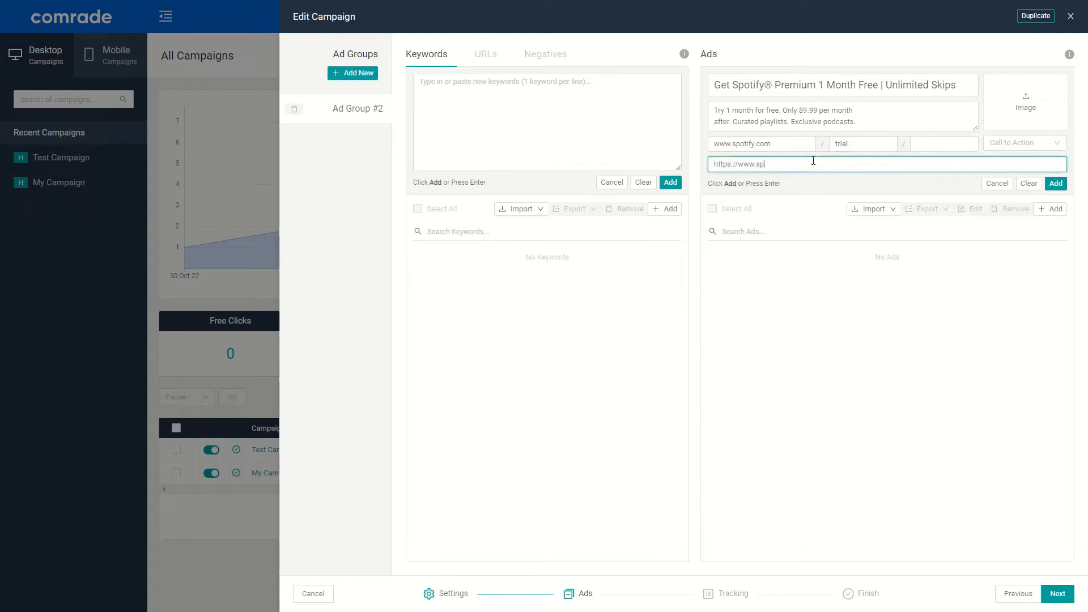
text(otify.com/landing/trial/offer.html)
Complete the ad with the image animated-logo.gif and the call to action Get Started, and add it to the ad group
click(1029, 103)
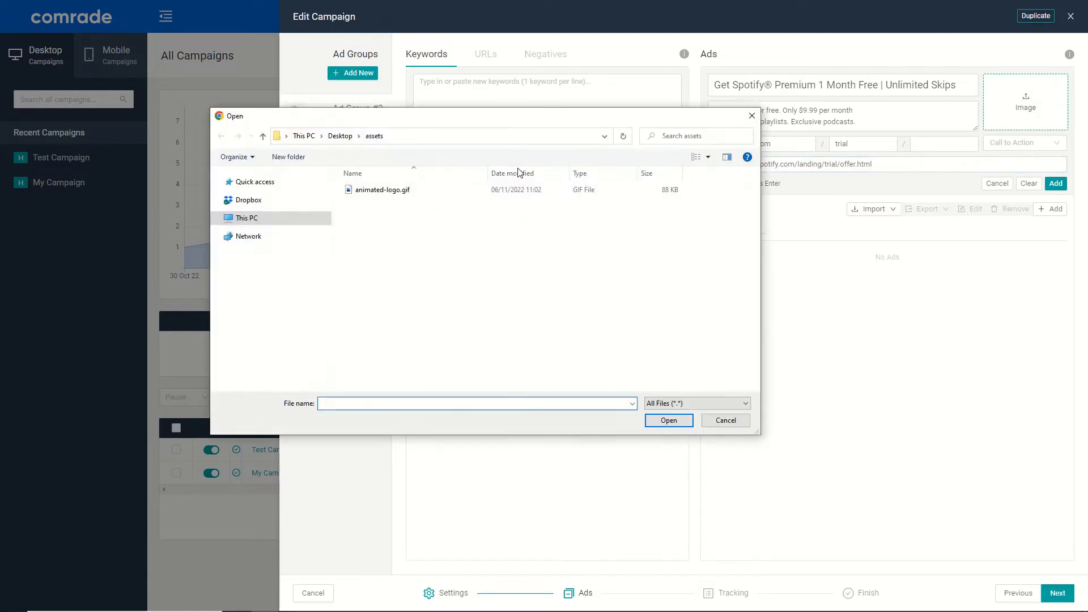
double_click(388, 189)
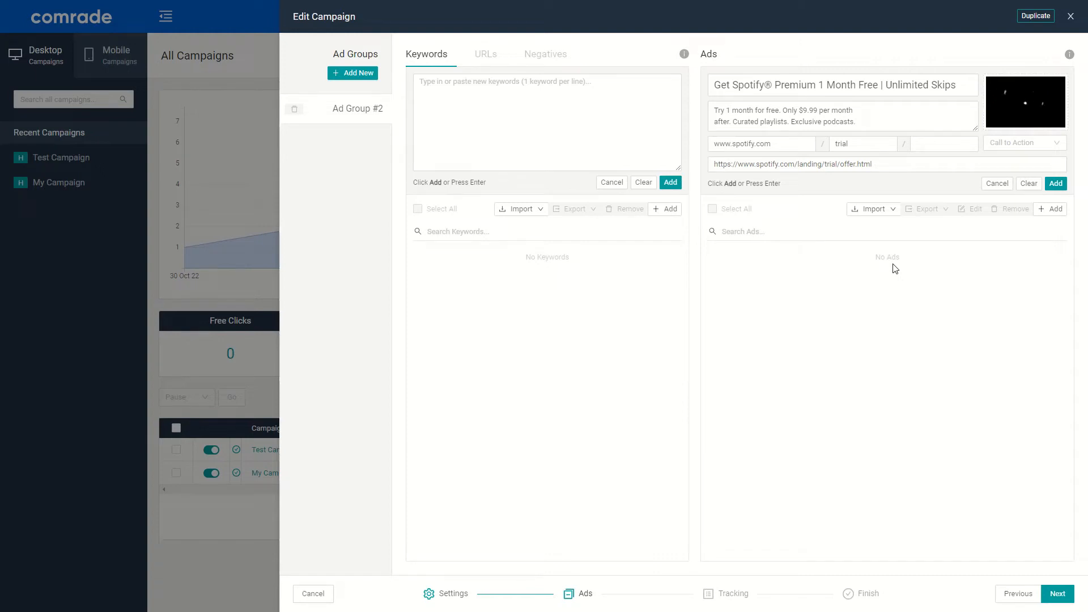
click(1015, 149)
drag(1062, 178, 1062, 221)
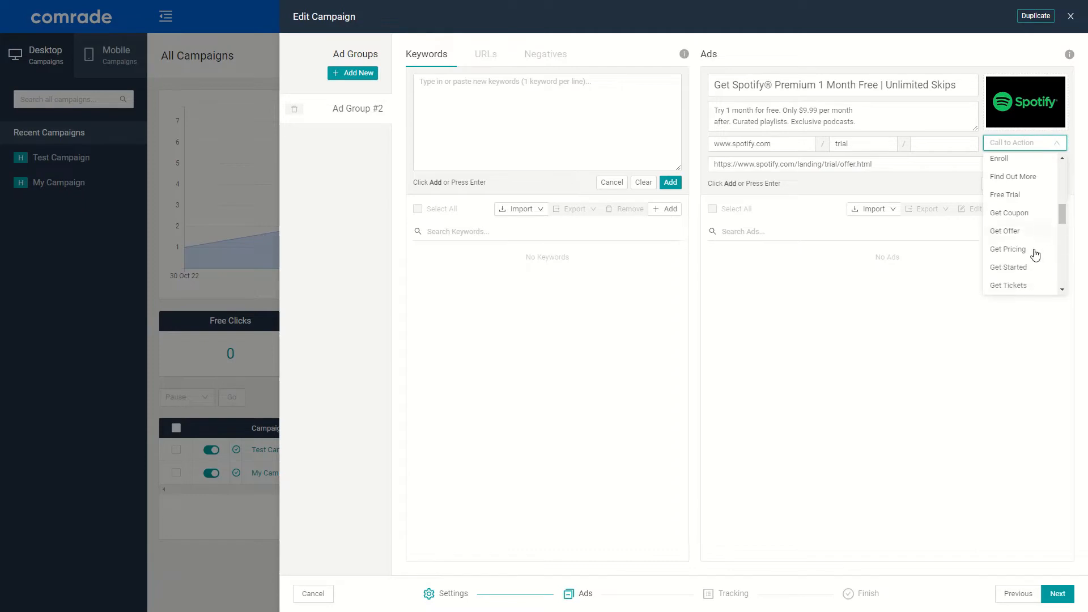
click(1024, 267)
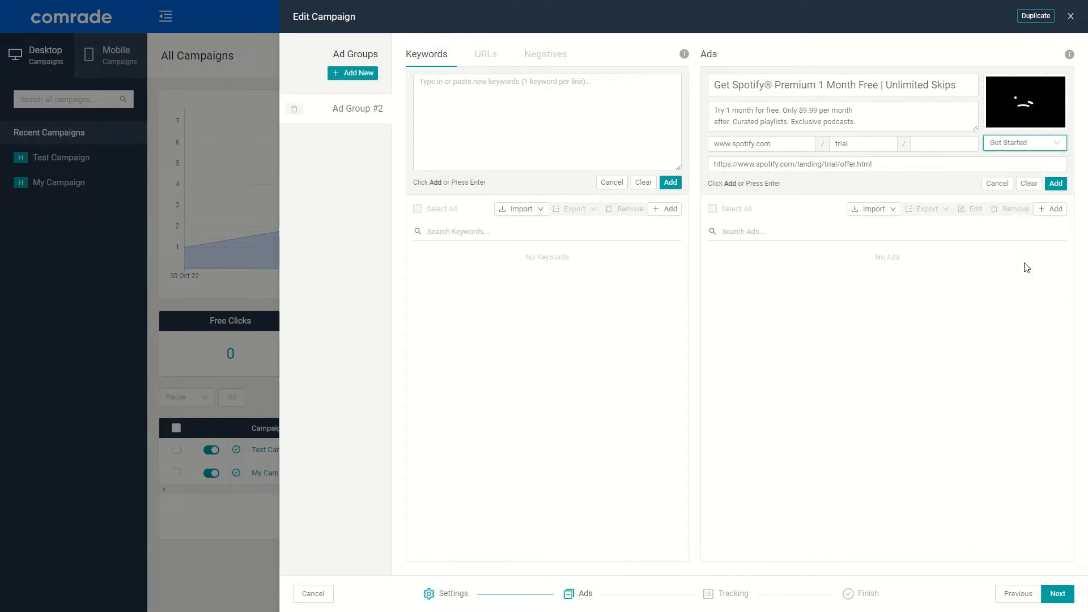
click(1055, 185)
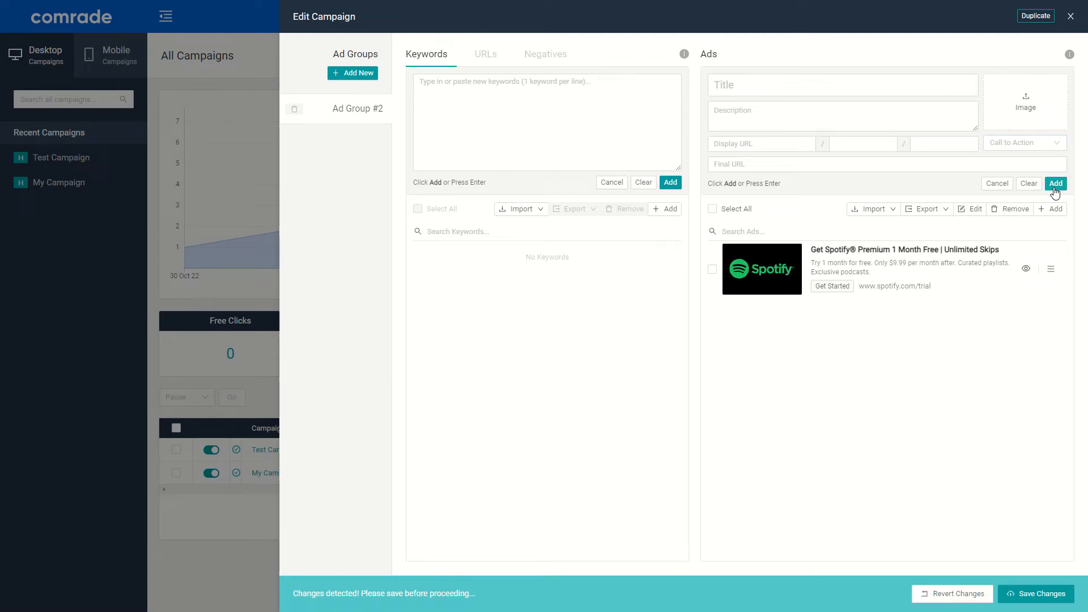
Preview the Spotify ad in its Windows10, Windows7 and MacOS styles, and close the preview
click(1026, 269)
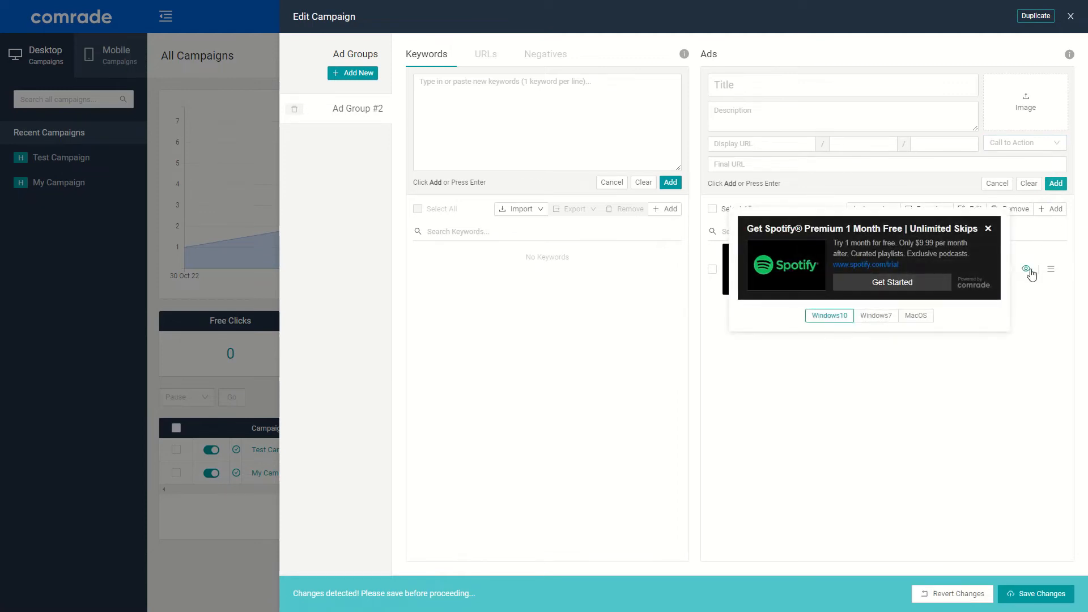
click(870, 317)
click(911, 315)
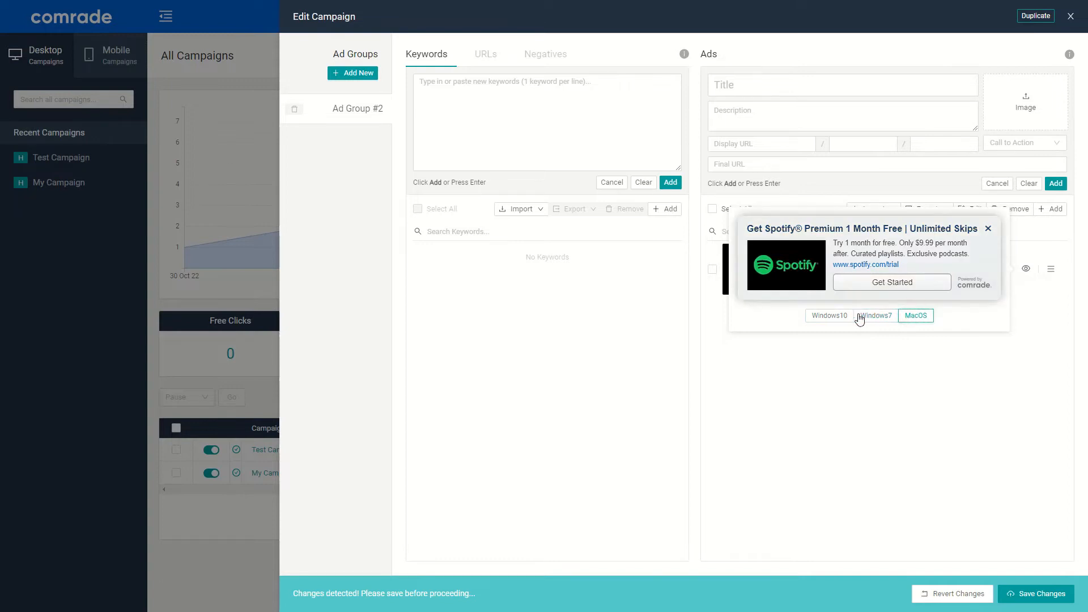
click(834, 316)
click(965, 362)
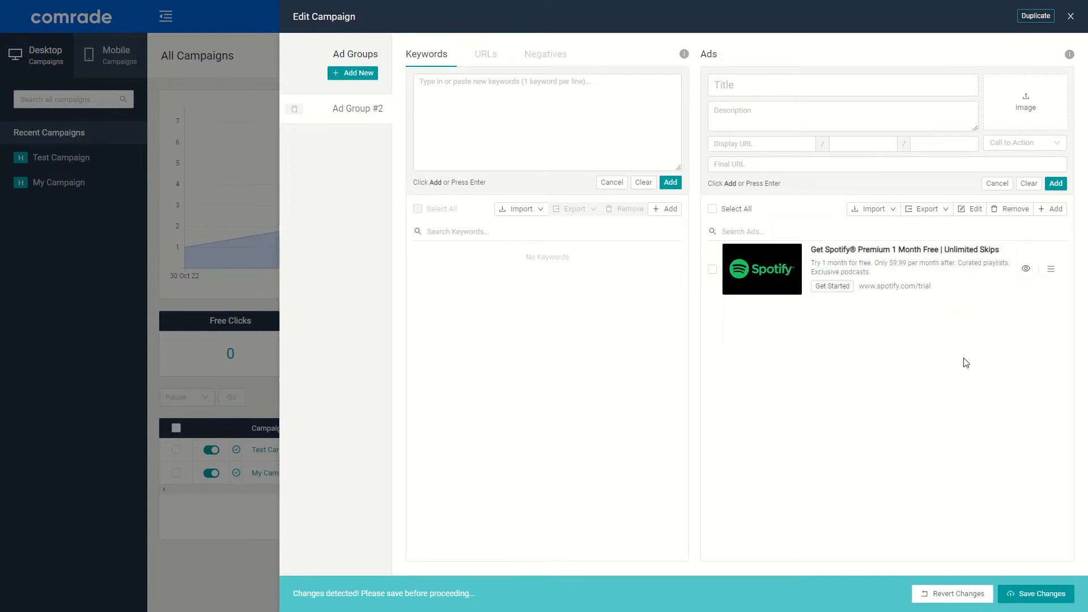
Save the campaign changes and dismiss the empty ad entry form
click(1048, 589)
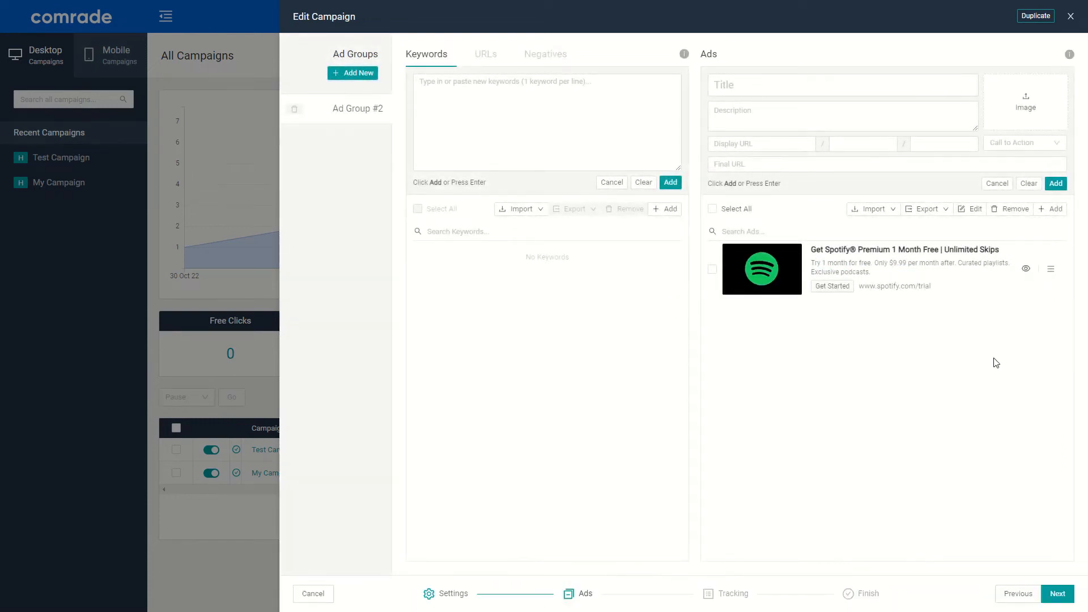
click(994, 183)
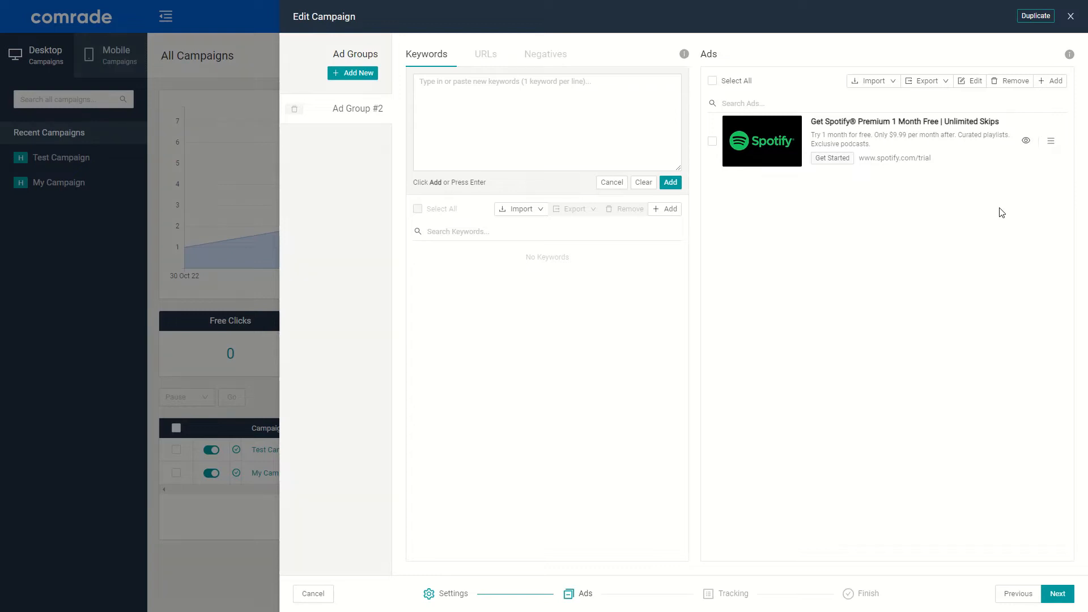
Add the keyword "apple amazon music" to the ad group and save the changes
click(582, 141)
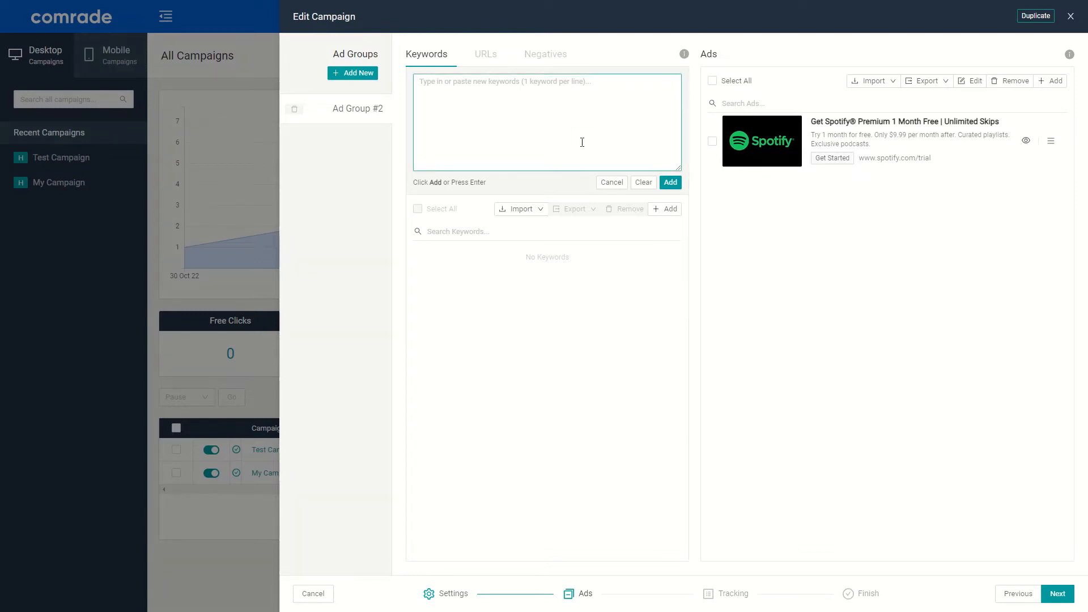
text(apple amaz)
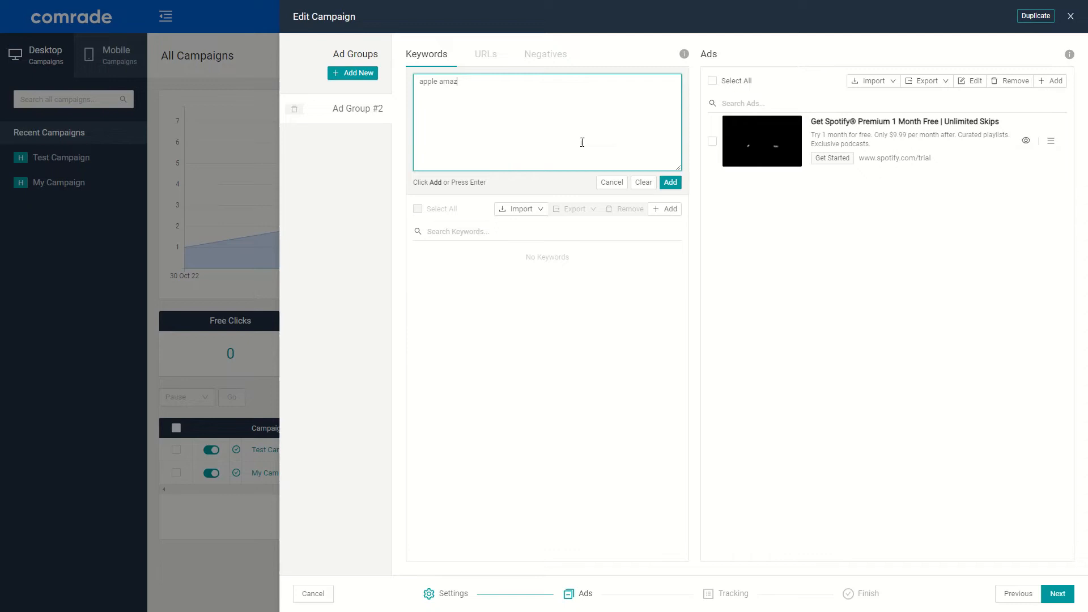
text(on music)
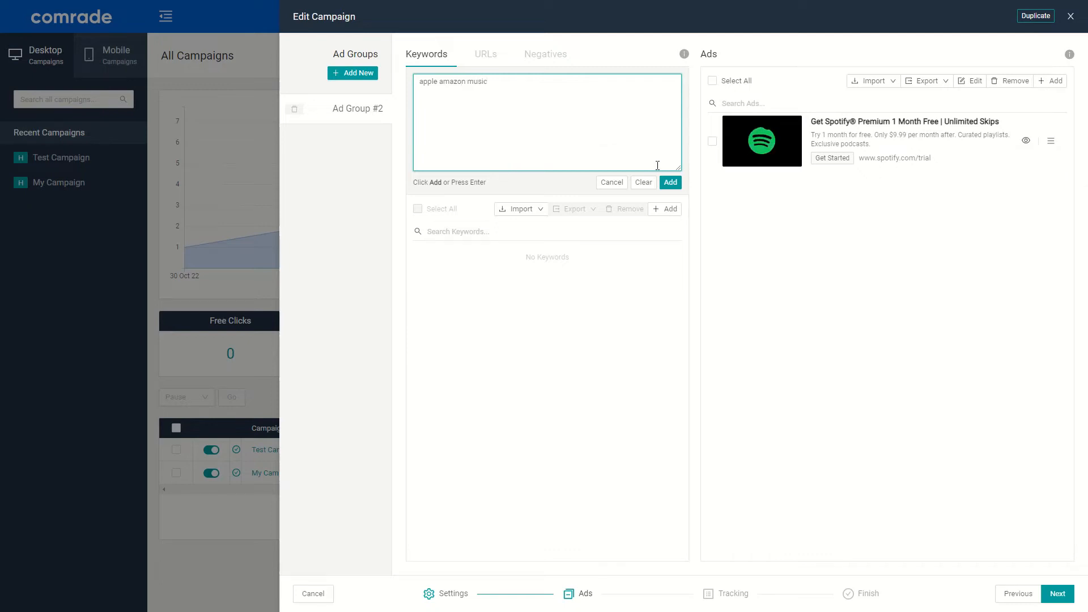
click(668, 184)
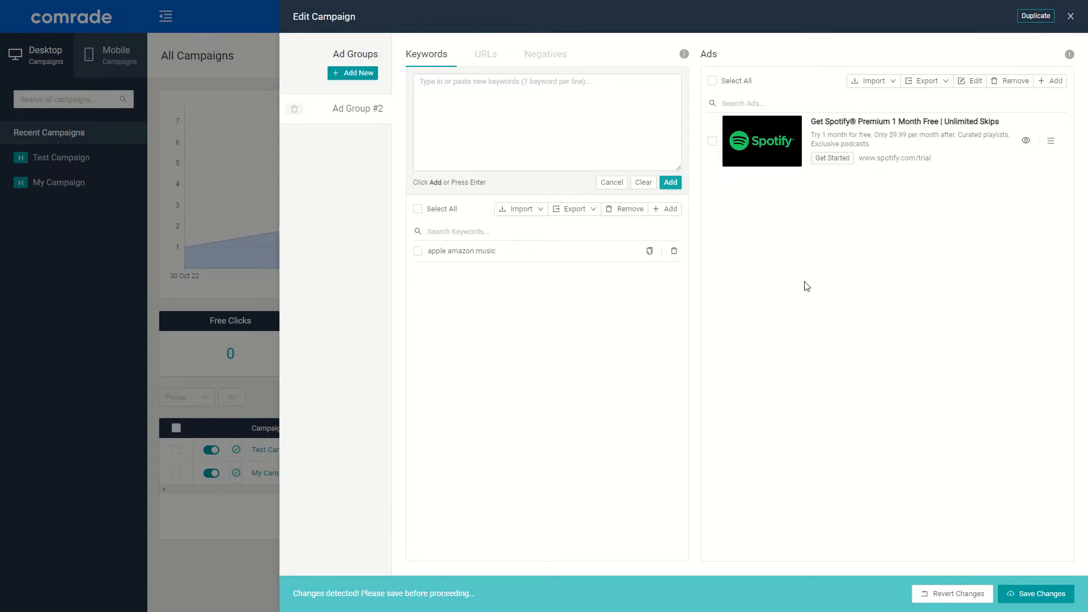
click(1031, 594)
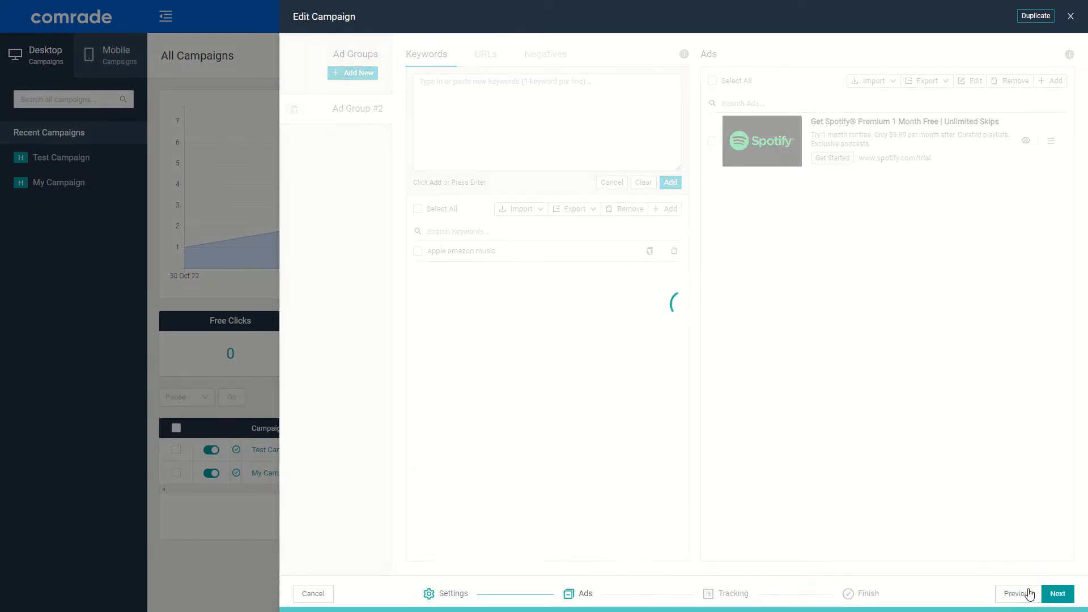
Switch to the Google page and search for "amazon vs apple music sound quality"
click(448, 266)
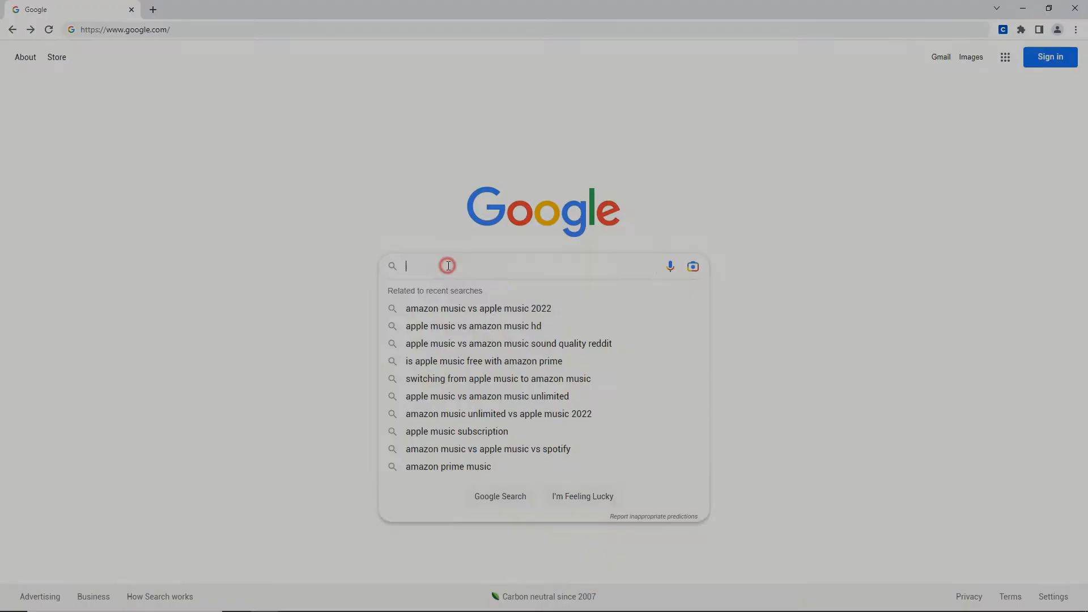
text(amazon vs apple music )
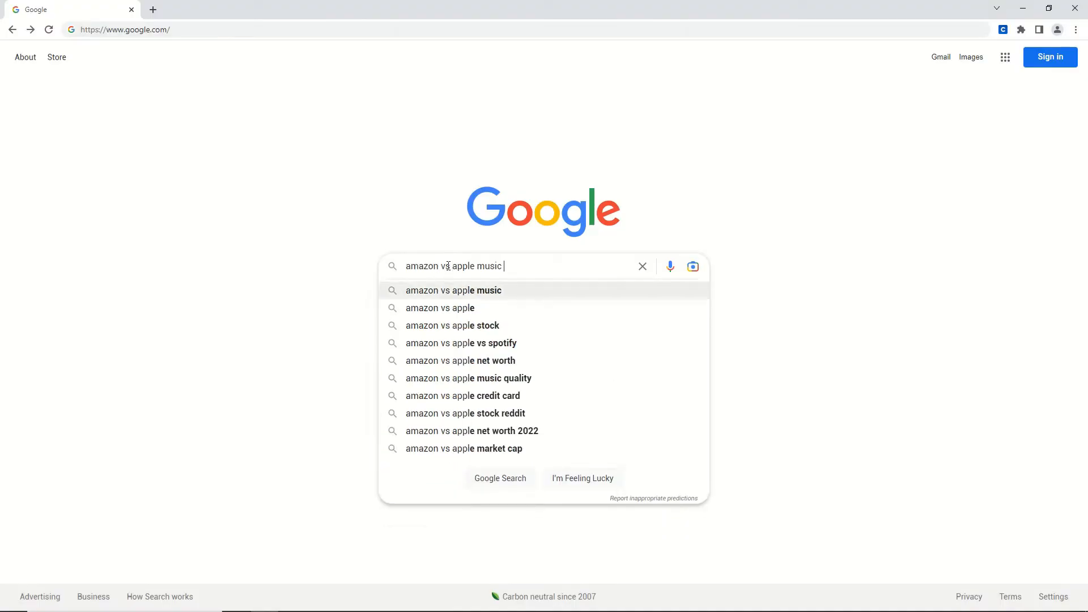
text(sound quality)
key(Return)
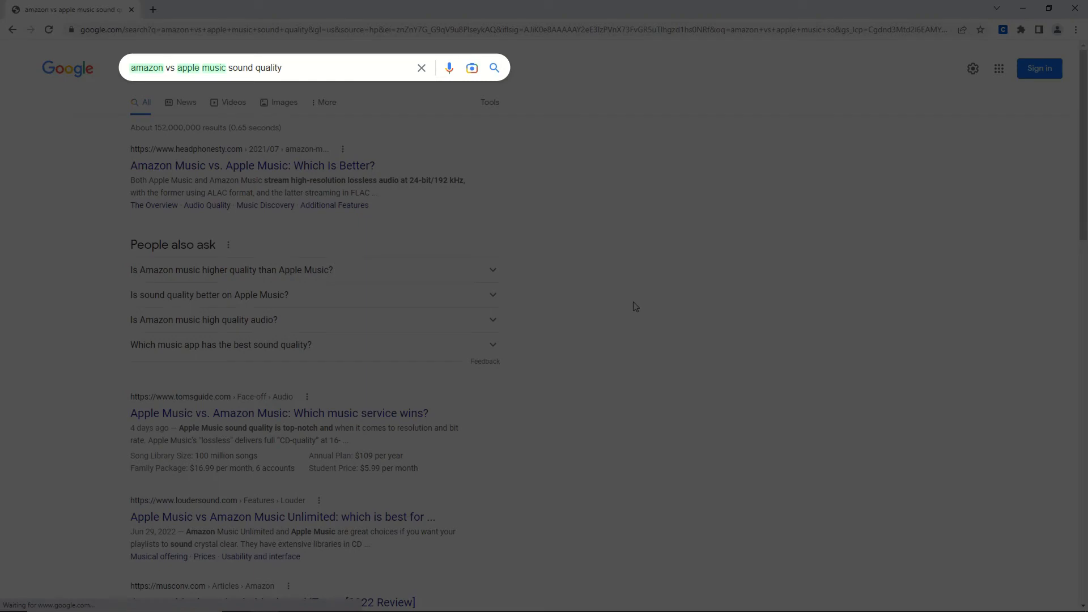
Open the Spotify Premium ad displayed over the Google search results
scroll(635, 307, down, 1)
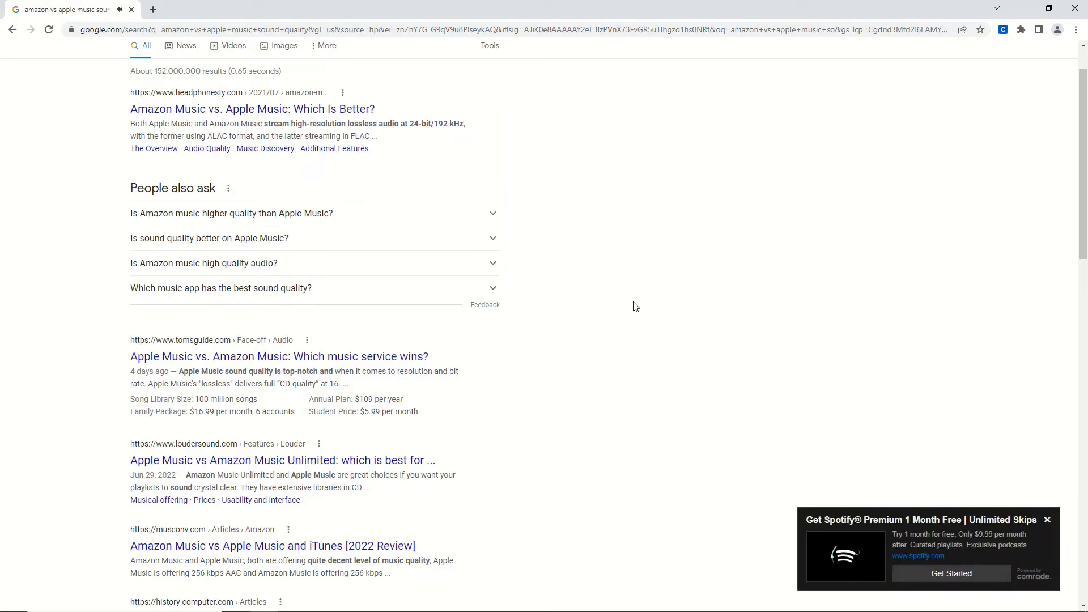
click(943, 573)
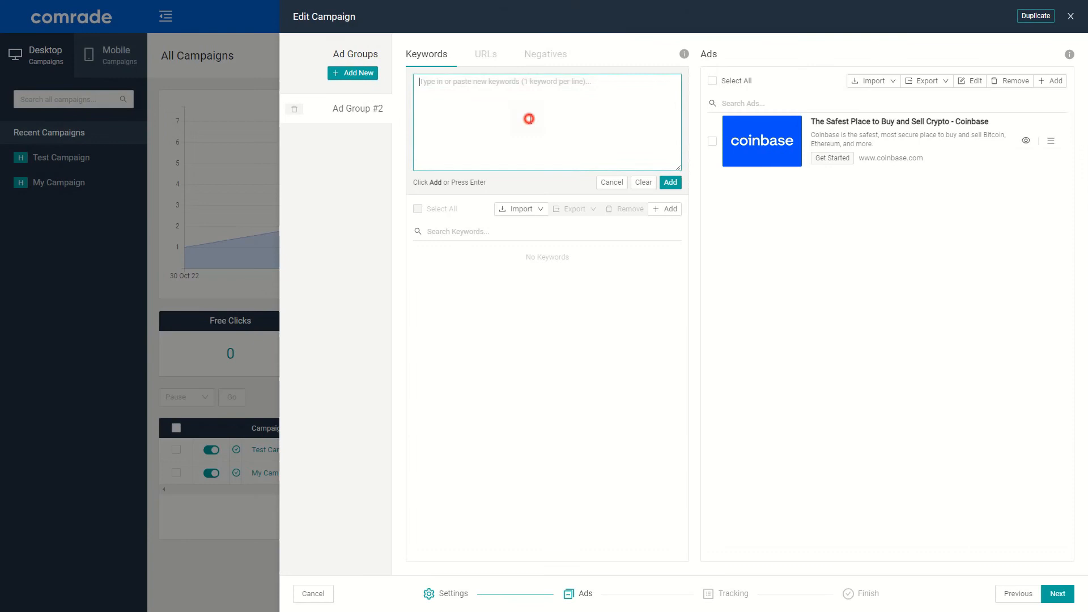
In the Coinbase ad's campaign, add the quoted keyword "buy bitcoin online" to Ad Group #2 and save the changes
text("buy bitcoin online")
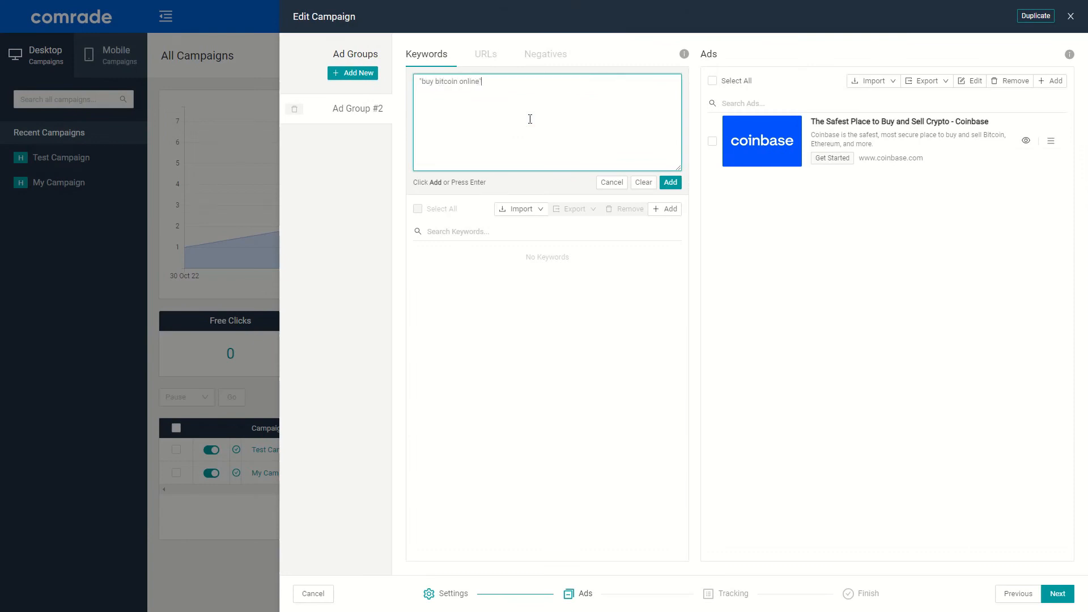
click(670, 182)
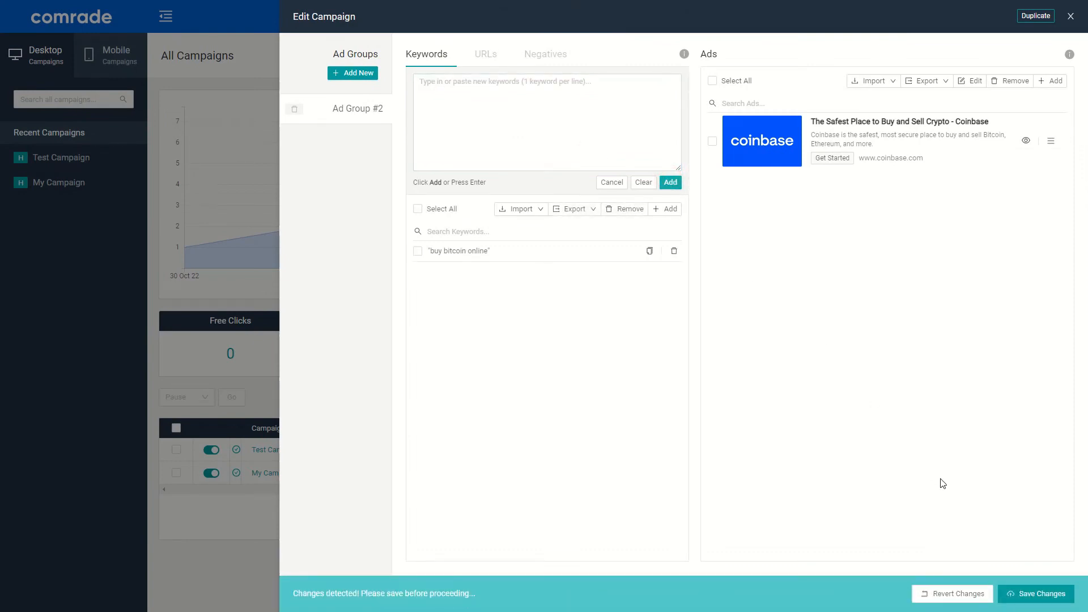
click(1013, 589)
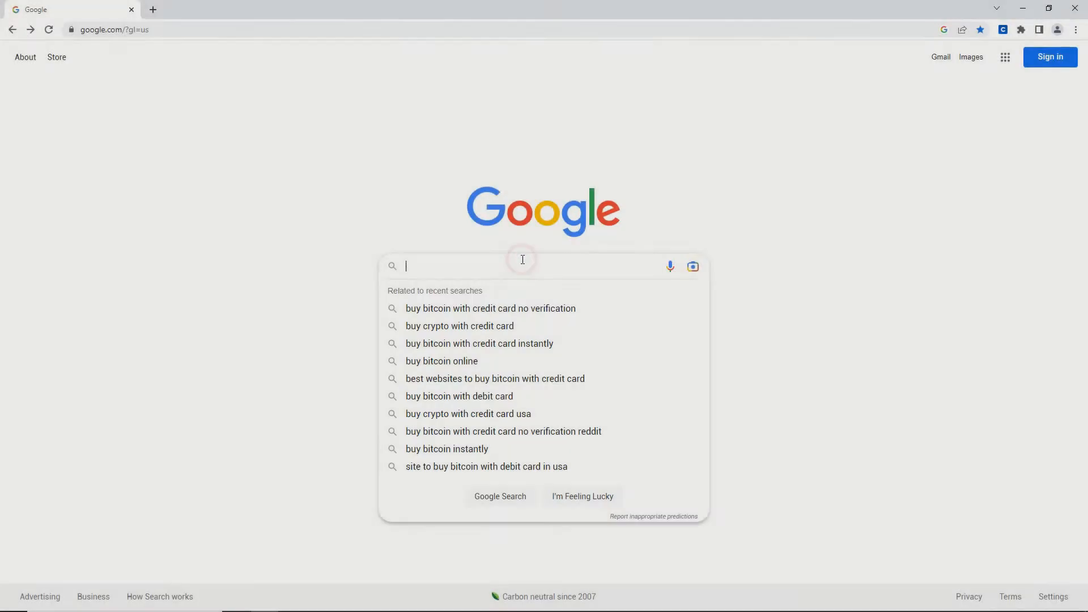
Search Google for "bitcoin buy online with credit card" and open the Coinbase ad
text(bitcoin buy online with credit card)
key(Return)
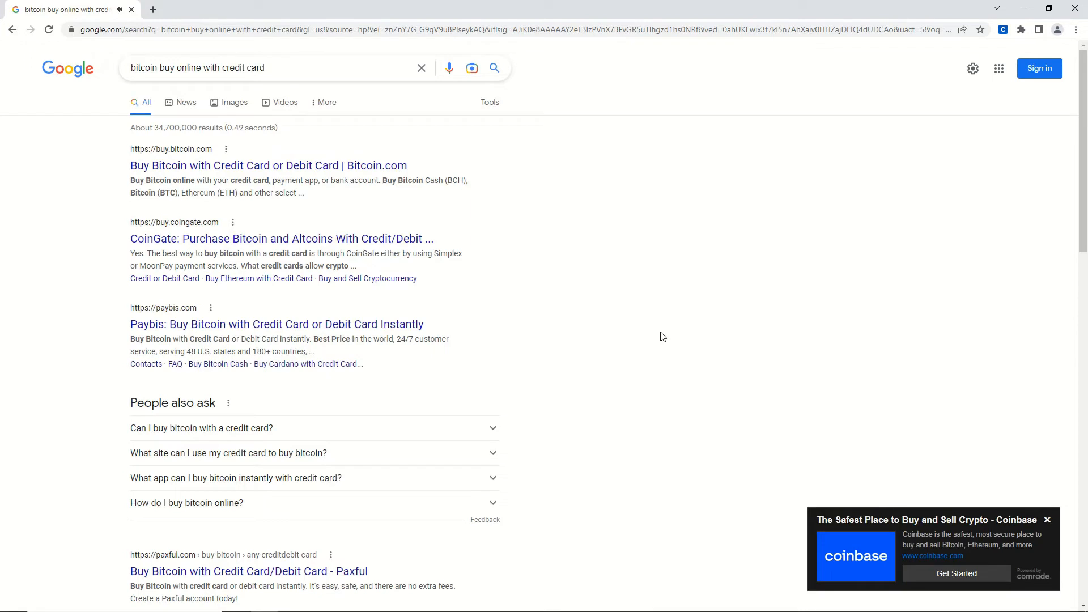
click(936, 577)
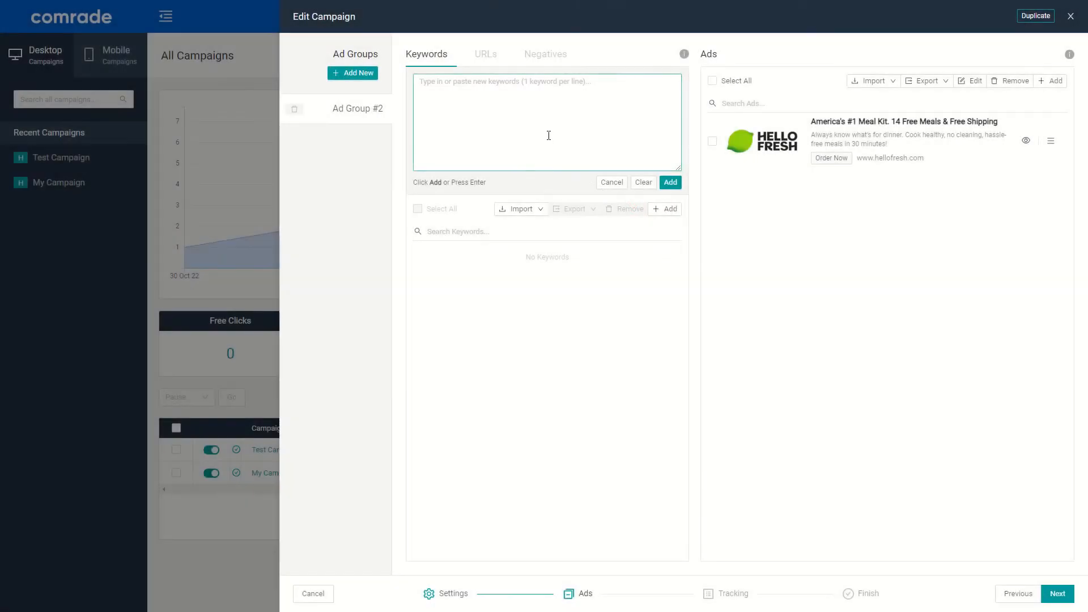
Add the bracketed keyword [meal kit delivery] to the ad group containing the HelloFresh ad
click(548, 136)
text([meal kit delivery])
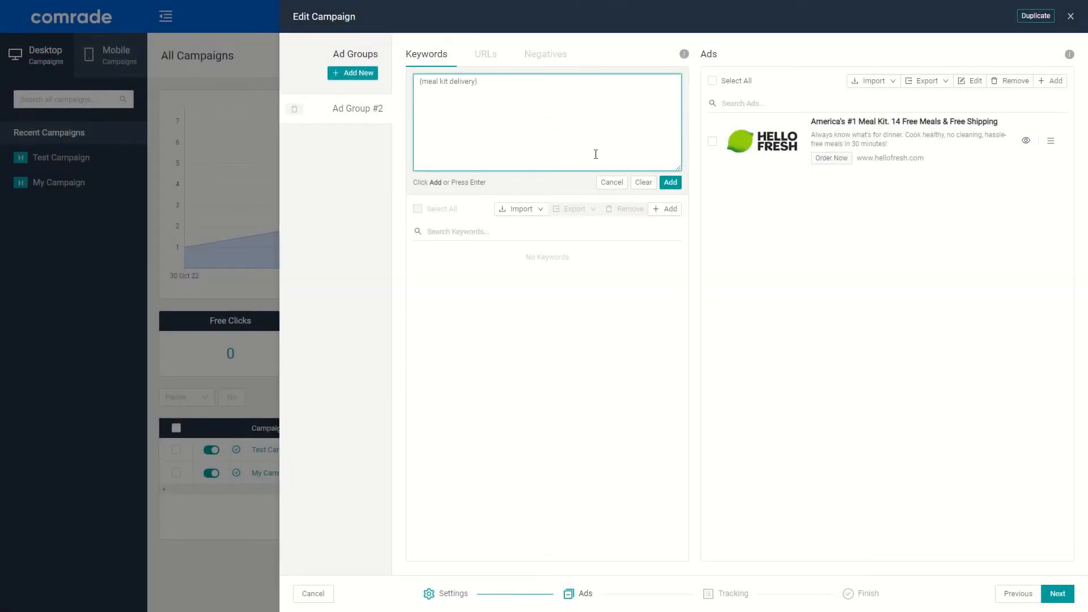
click(670, 182)
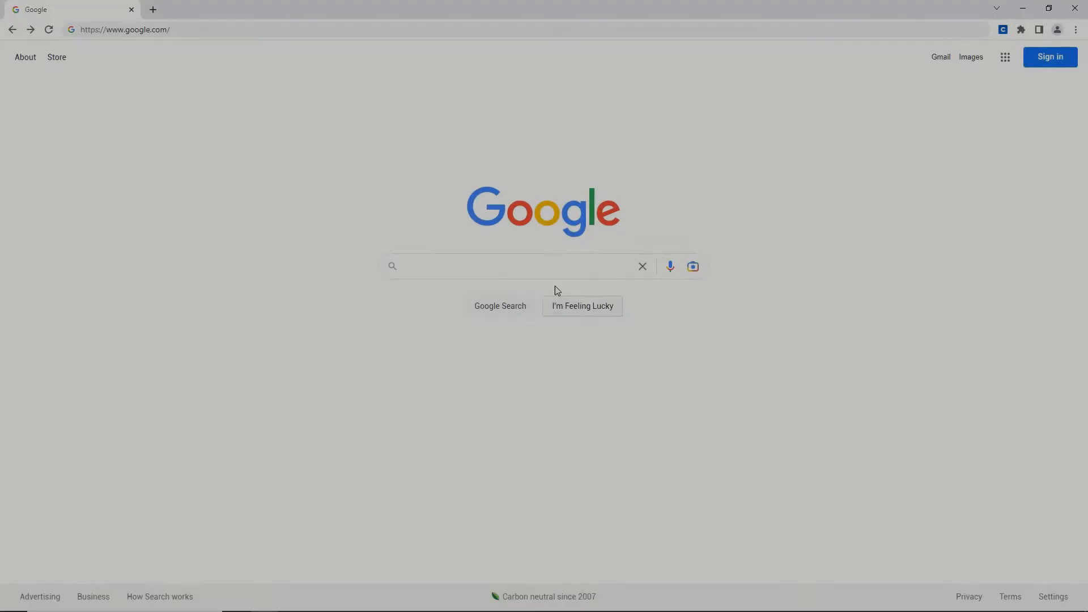
Search Google for "best meal kit delivery service" and open the HelloFresh ad
click(530, 270)
text(best meal kit delivery service)
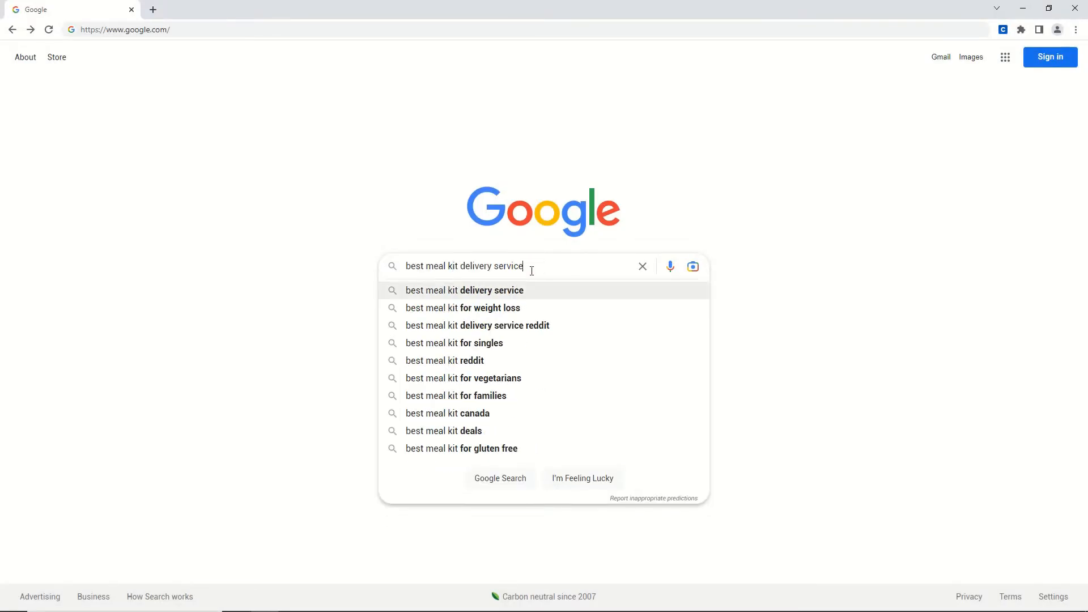
key(Return)
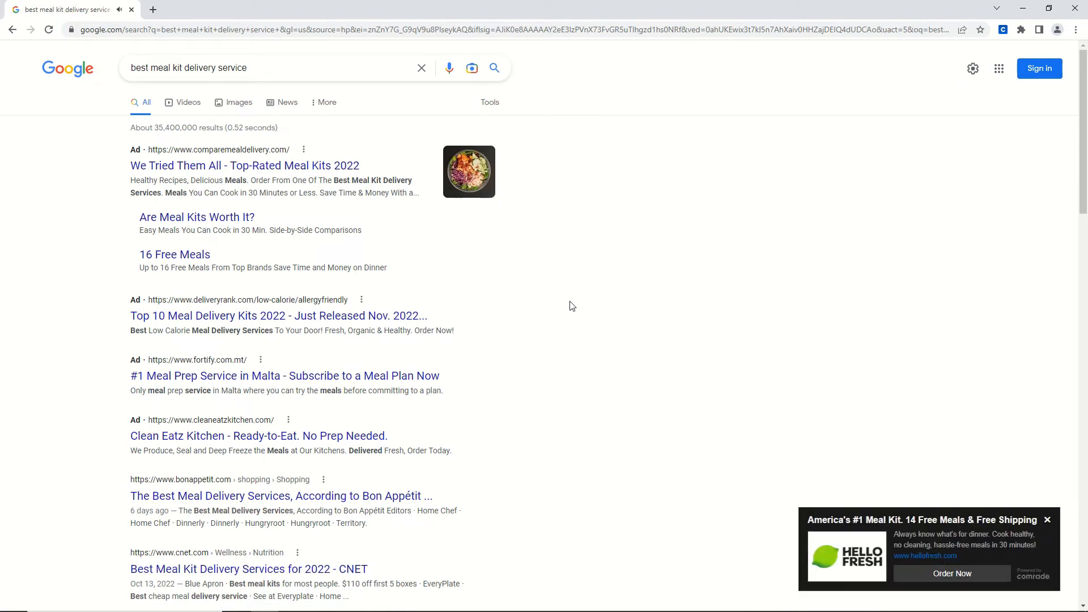
click(924, 574)
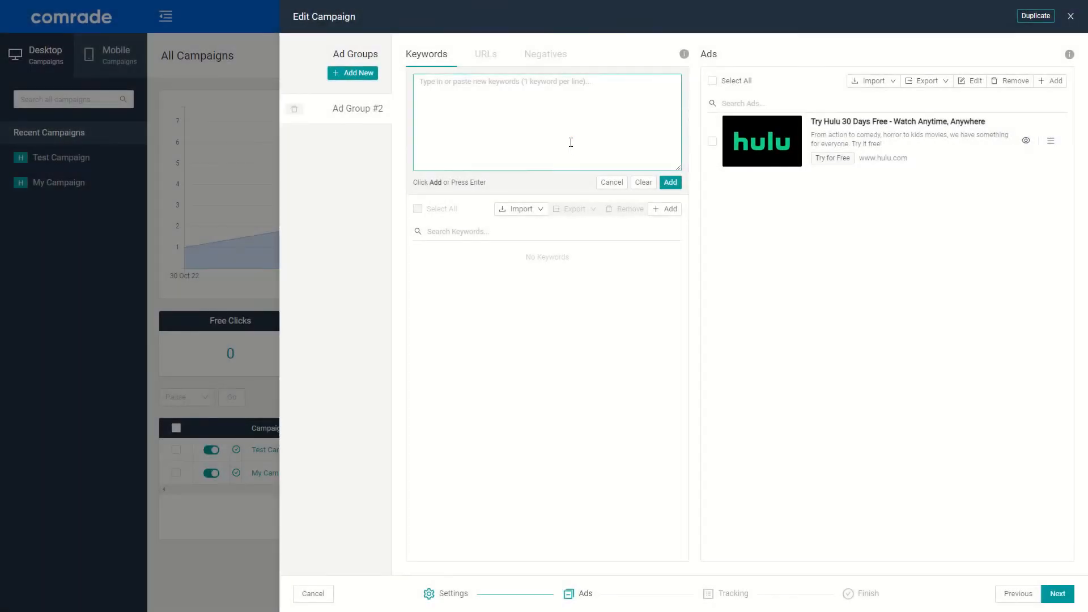
Add the bracketed keyword [netflix alternative] to the Hulu ad's ad group and save the changes
click(571, 141)
text([netflix alternative)
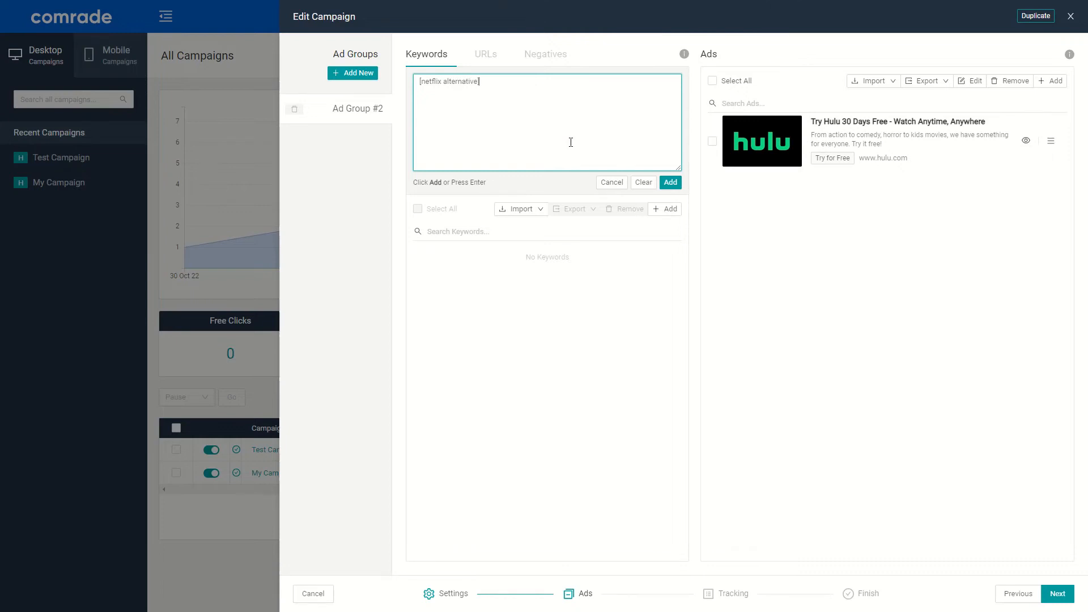
click(670, 182)
click(1042, 593)
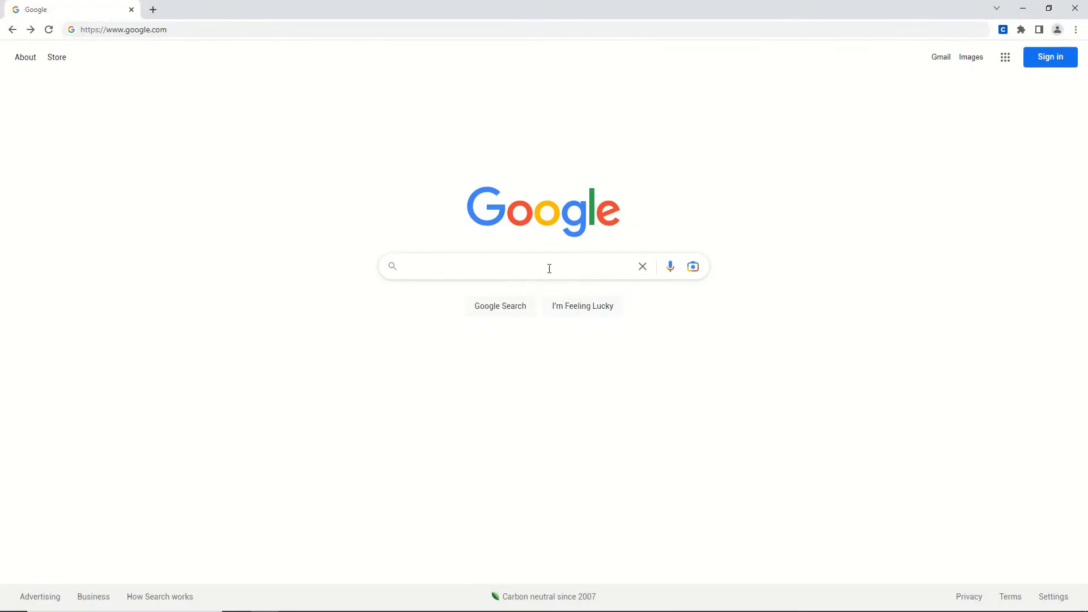
Search Google for the suggested query "netflix alternative" and open the Hulu ad
click(549, 268)
text(netflix alte)
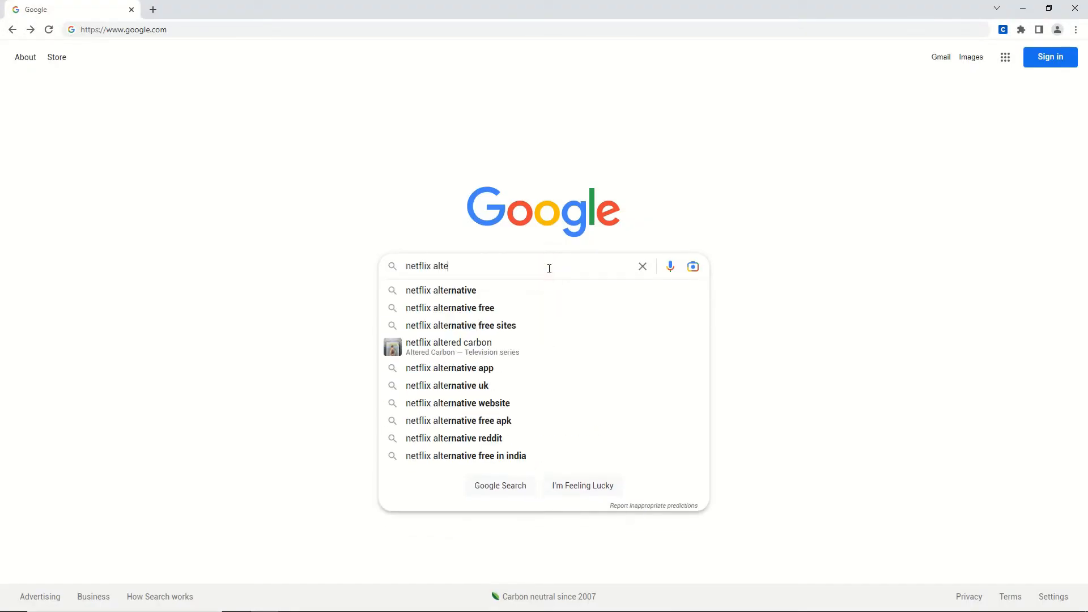
key(Down)
key(Return)
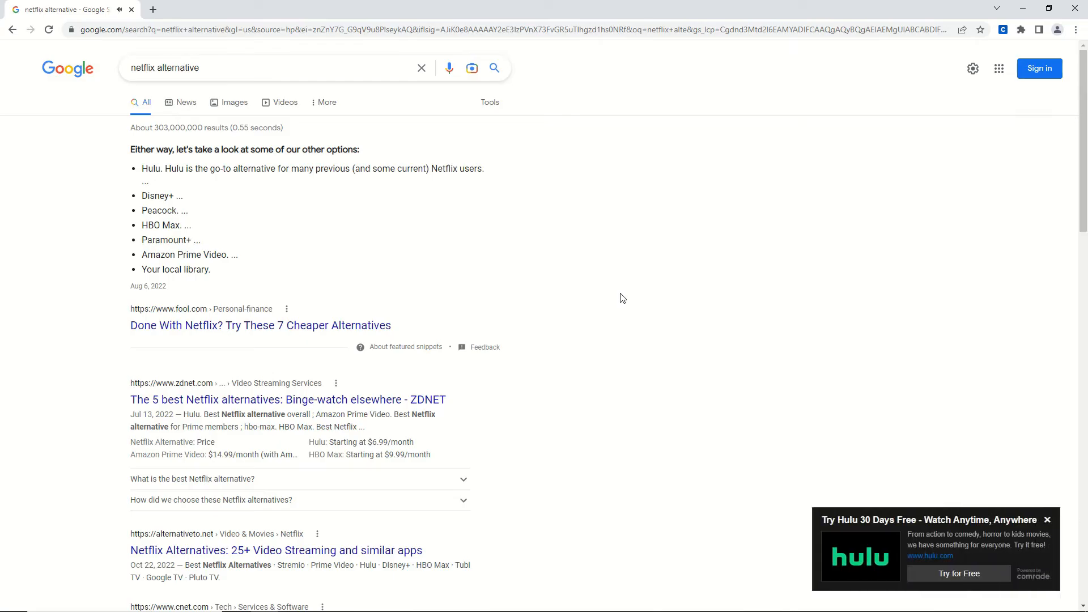
click(950, 576)
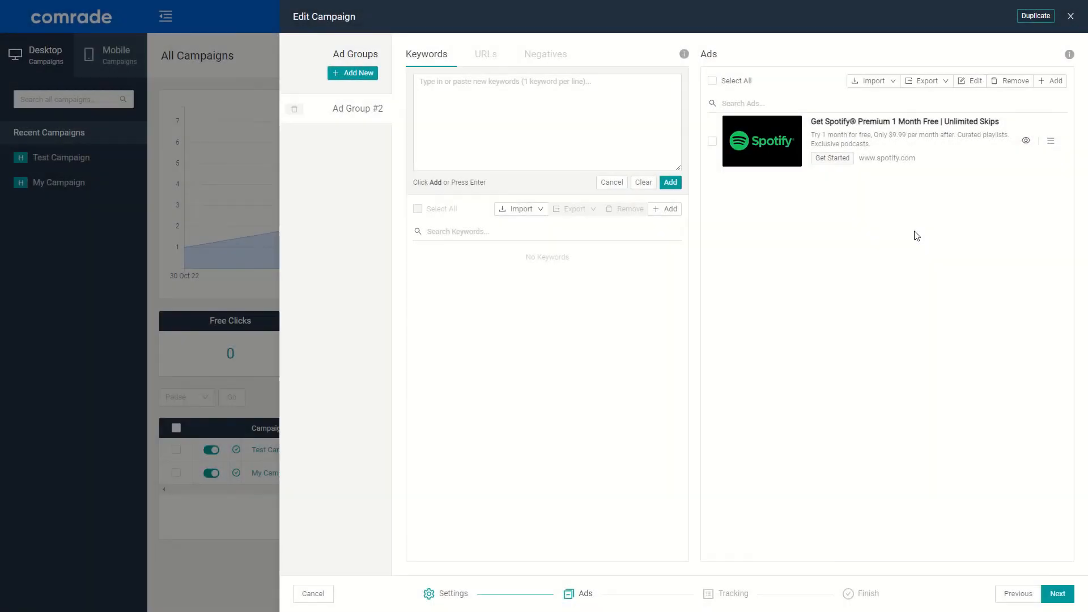
Add tidal.com as a target URL for the Spotify ad's ad group and save the changes
click(485, 54)
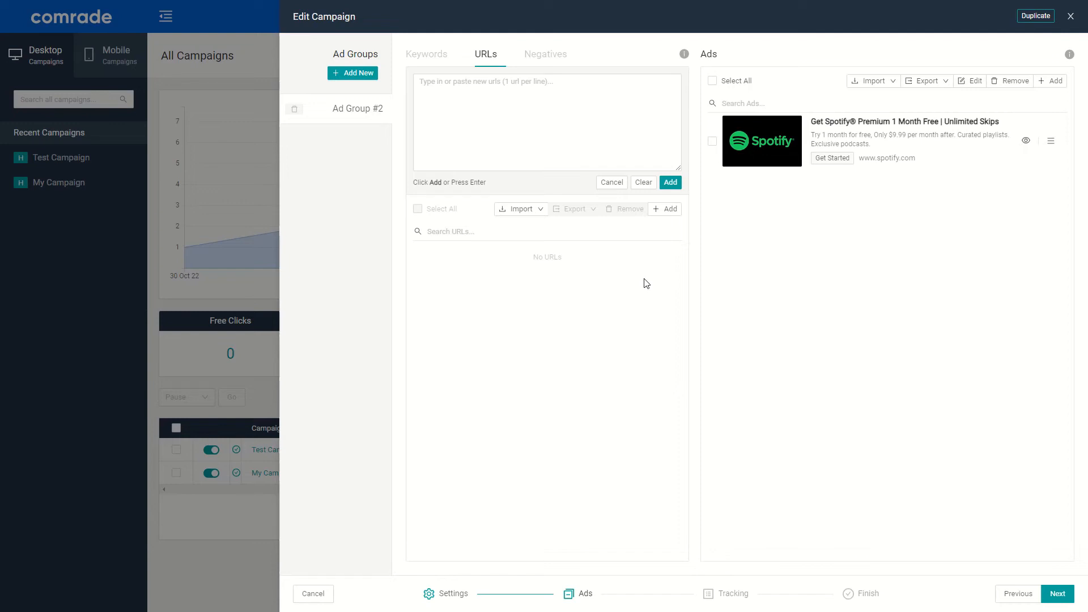
click(583, 133)
text(tidal.com)
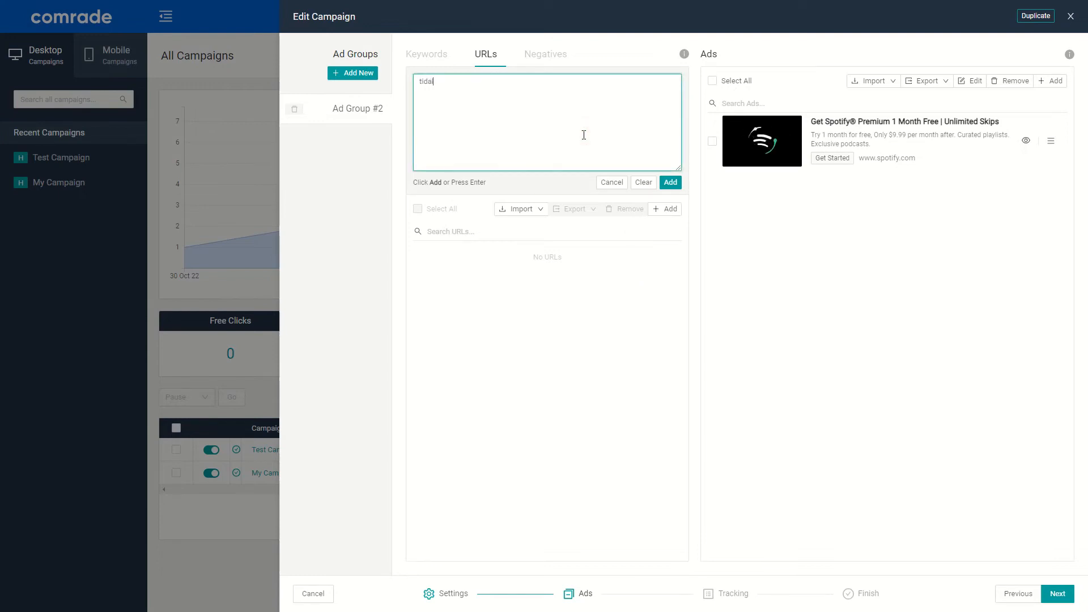
click(667, 187)
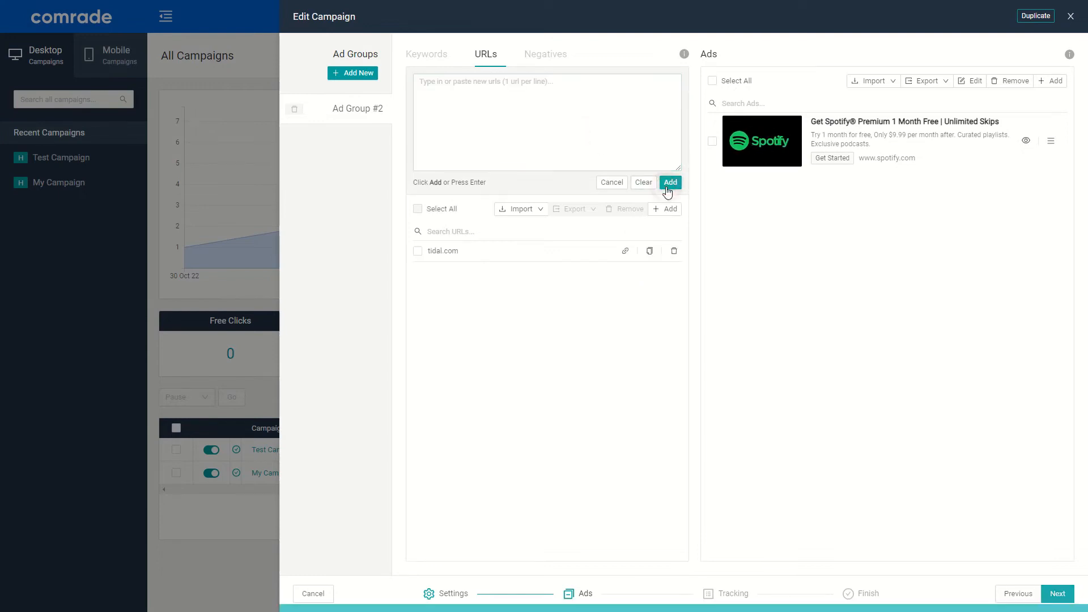
click(1017, 595)
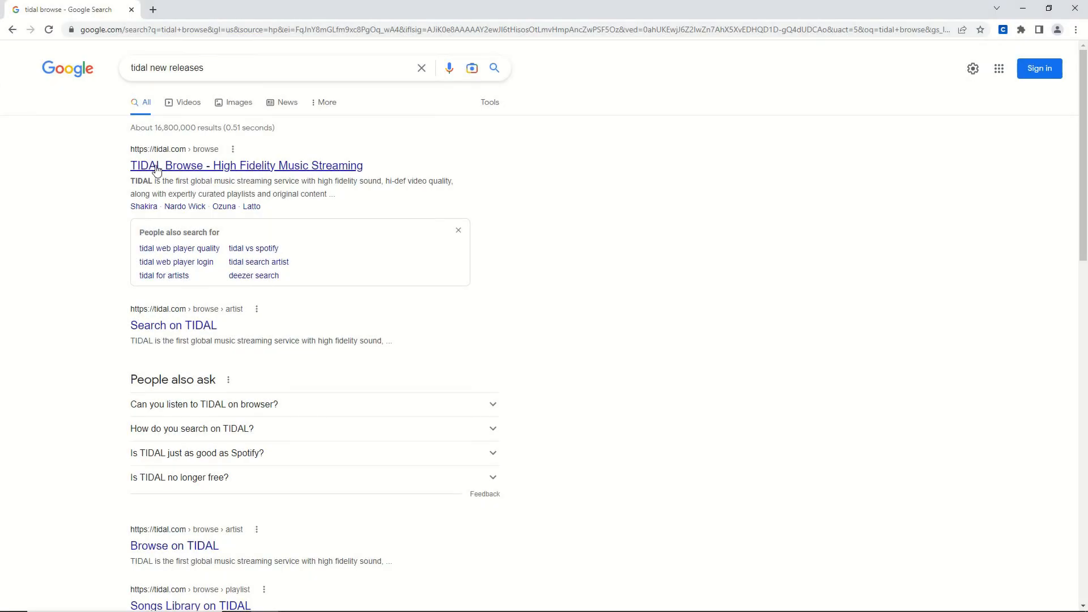
Visit the TIDAL Browse page from the Google results and open the Spotify ad shown there
click(153, 166)
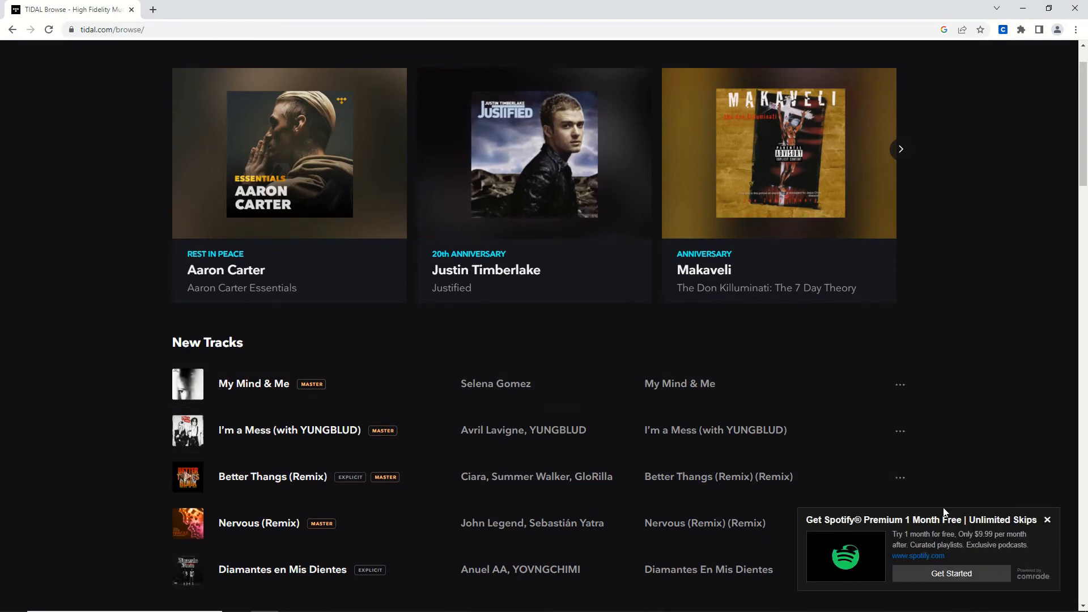
click(955, 574)
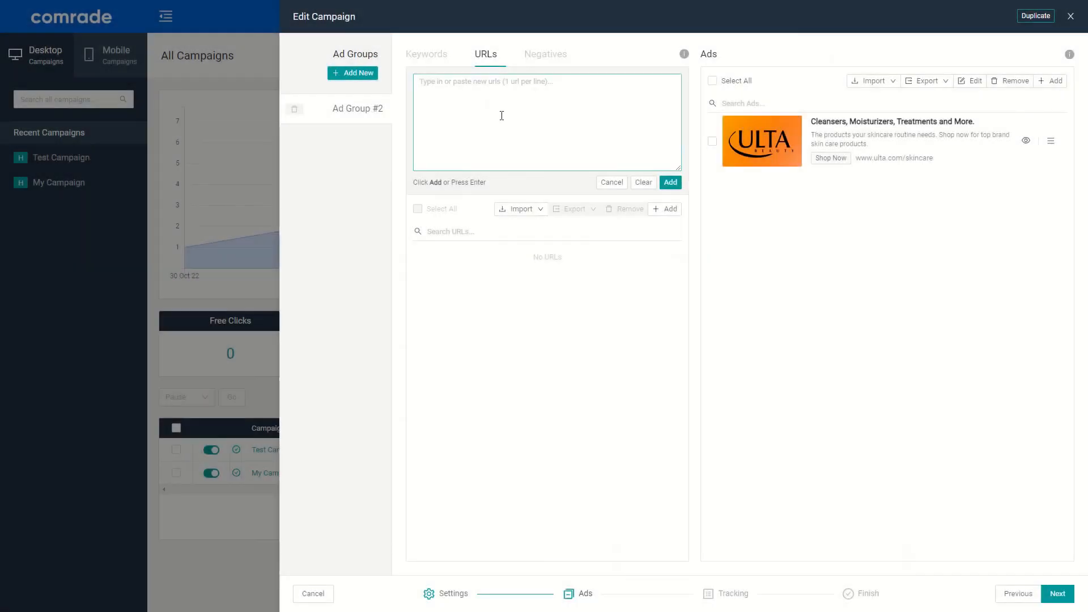
Add sephora.com/beauty as a target URL for the Ulta ad's ad group and save the changes
click(502, 116)
text(sephora.com/beauty)
click(670, 182)
click(1028, 594)
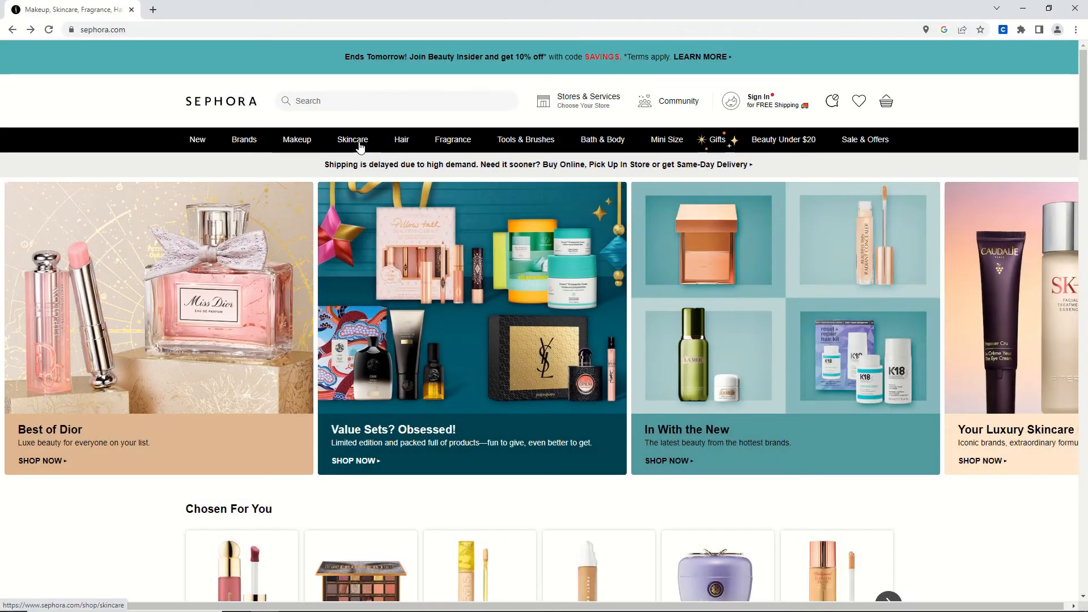
Visit Sephora's Skincare Bestsellers page and open the Ulta ad shown there
mouse_move(359, 146)
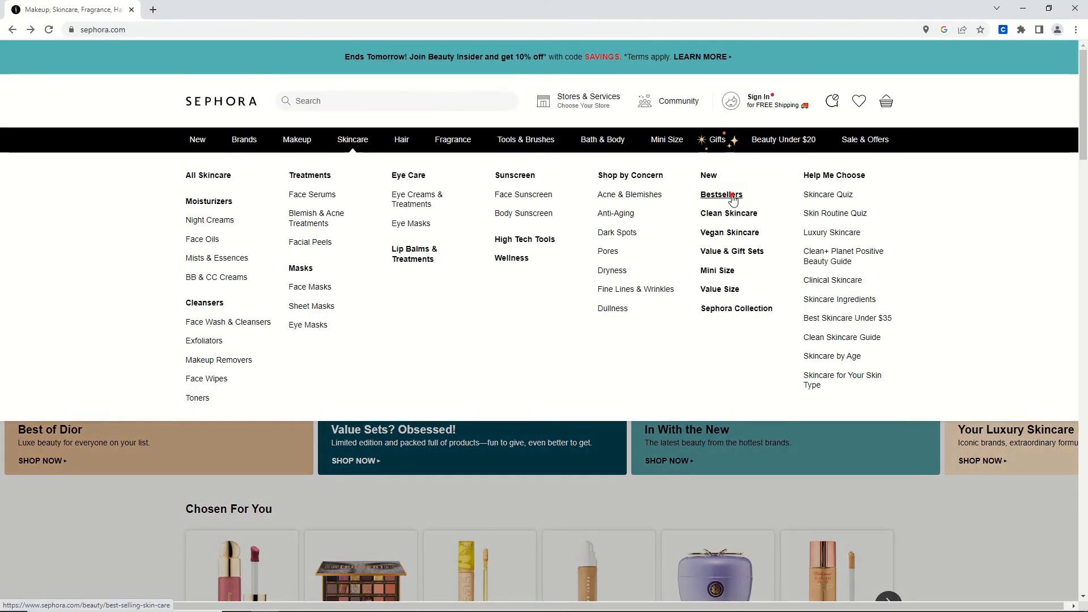
click(732, 197)
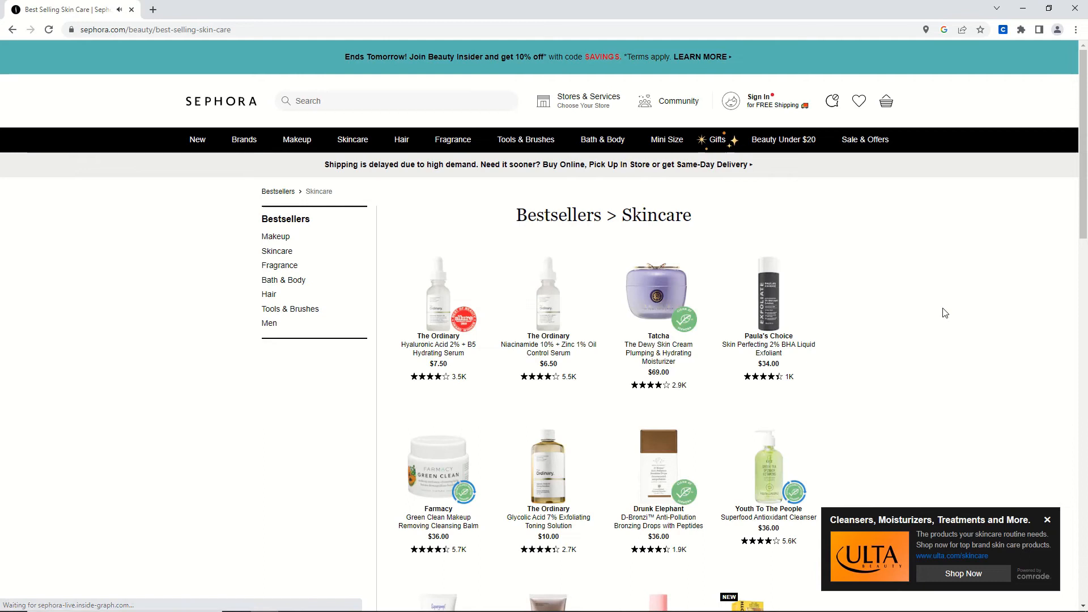
click(957, 574)
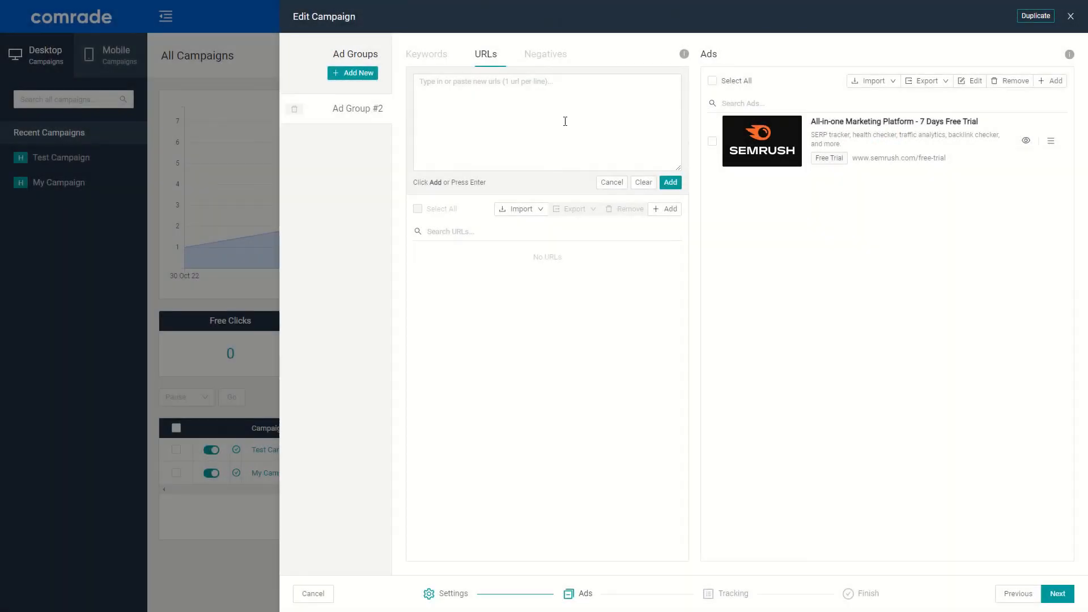
Add the bracketed target URL [ahrefs.com/pricing] to the Semrush ad's ad group and save the changes
click(563, 121)
text(ahrefs.com/pricing)
click(661, 181)
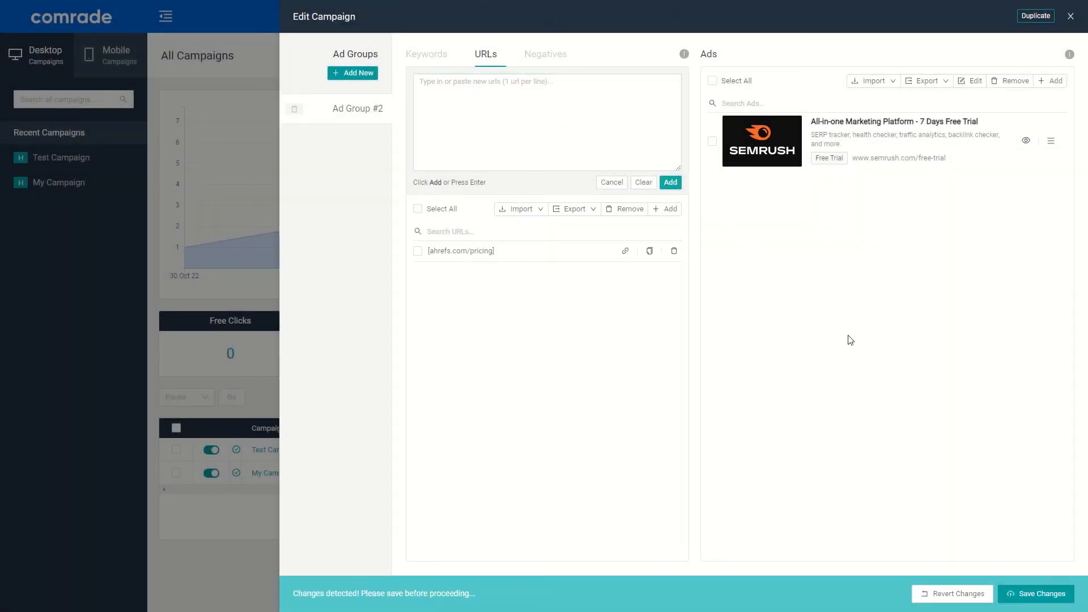
click(1033, 590)
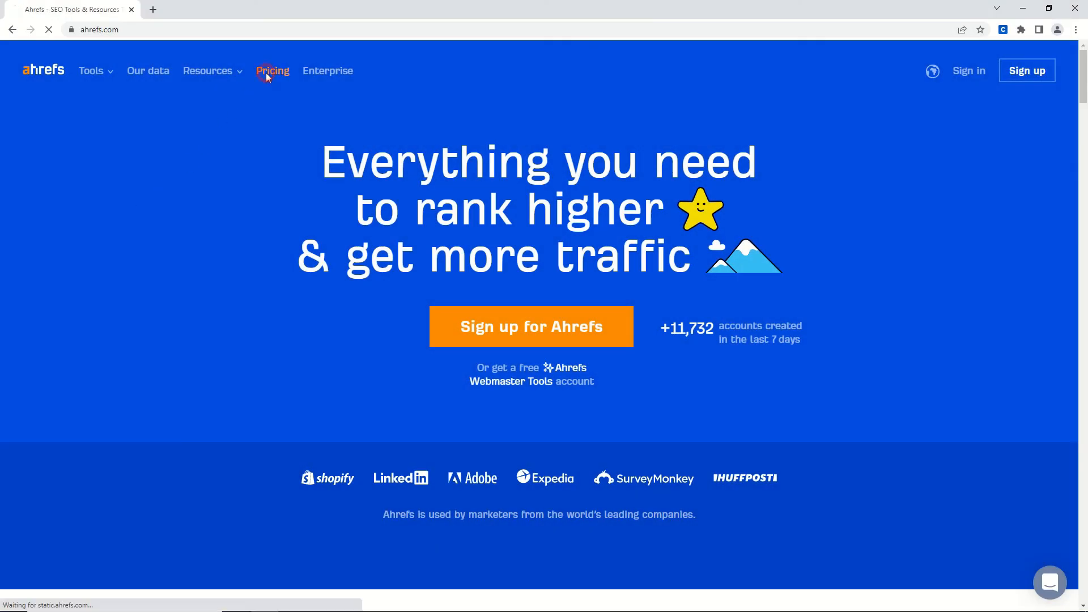
Visit the Ahrefs Pricing page and open the Semrush ad shown there
click(265, 76)
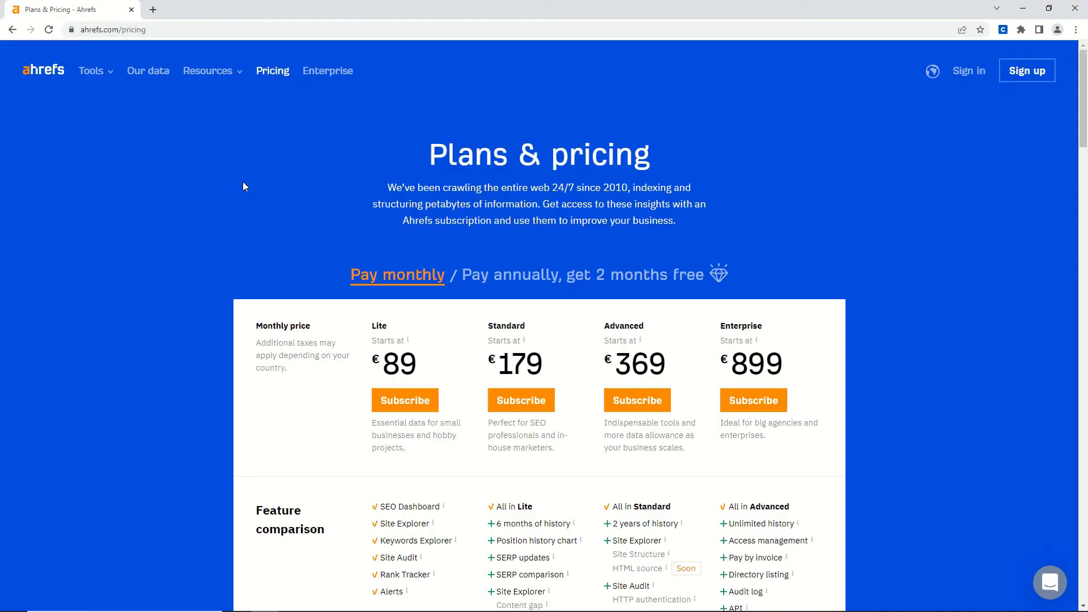
scroll(244, 187, down, 2)
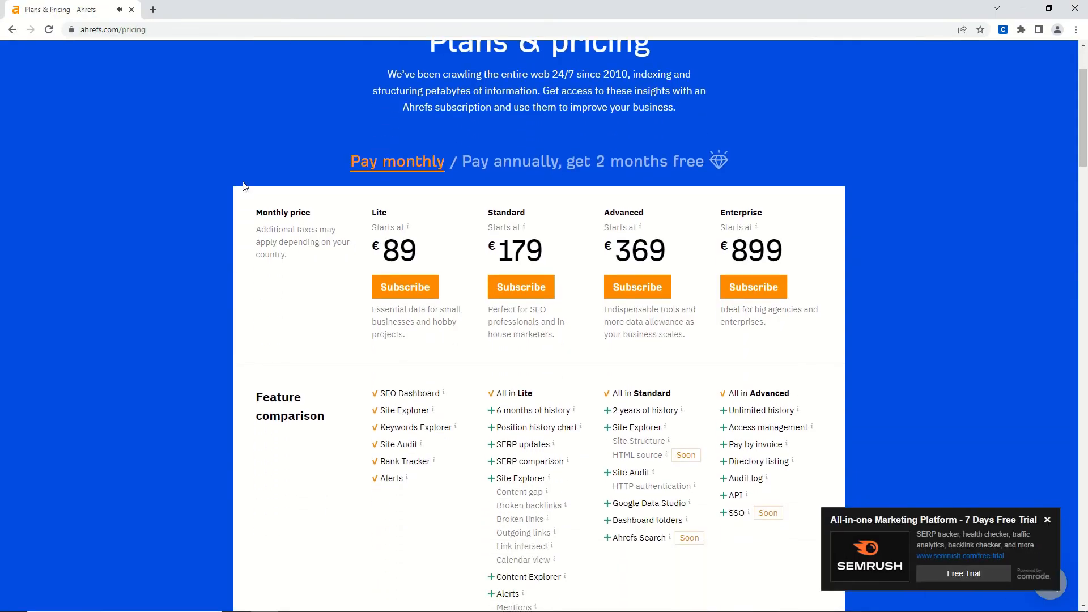
click(968, 573)
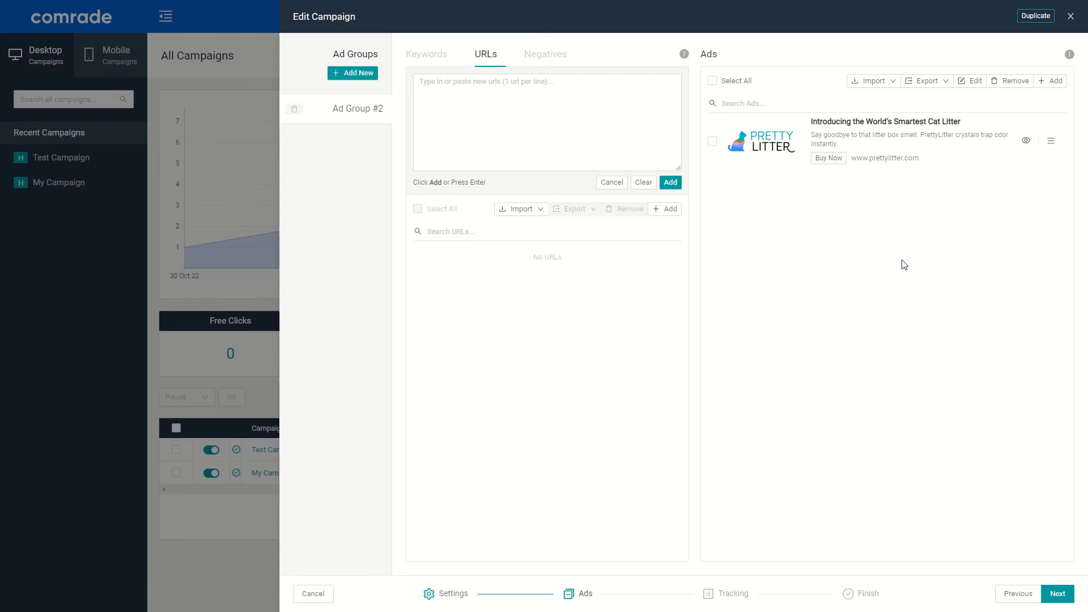
Add the URL targeting rule "+cat +litter -box -boxes" to the PrettyLitter ad's ad group and save the changes
click(583, 156)
text(t)
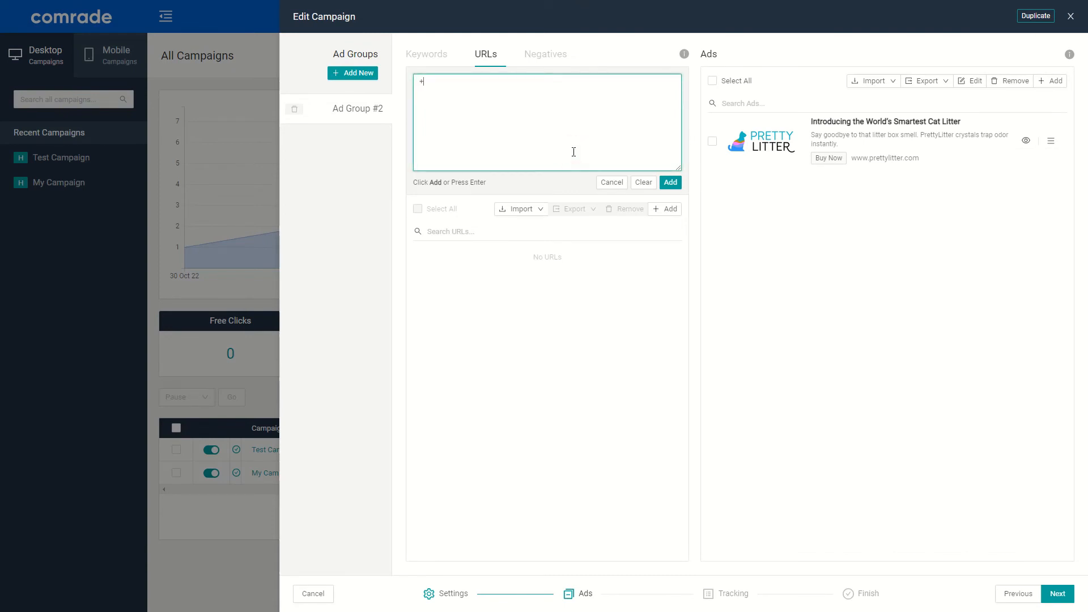
text(cat +litter -box -boxes)
click(669, 183)
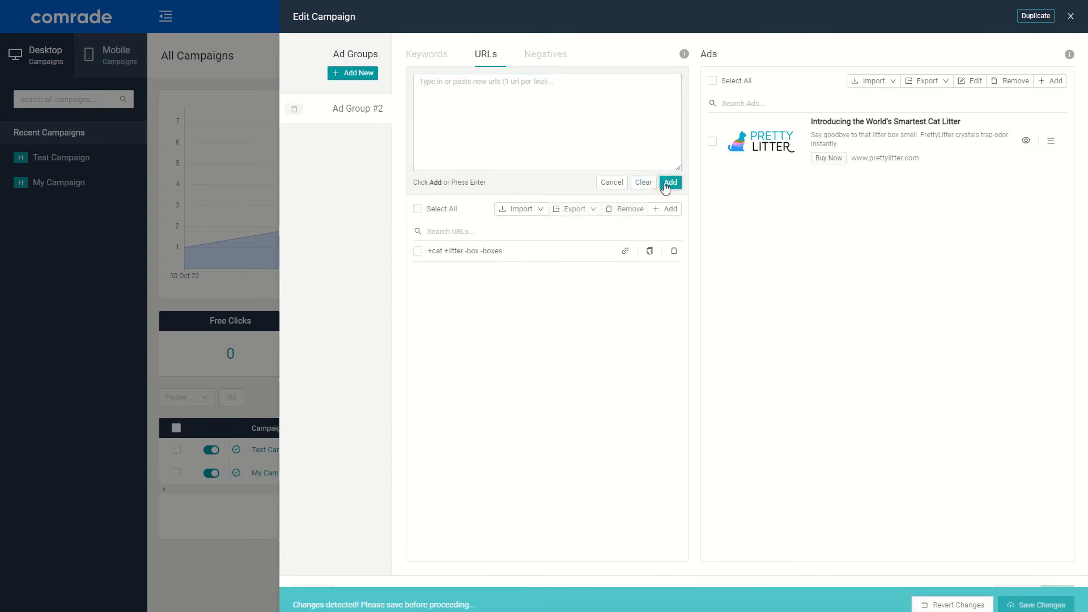
click(1032, 599)
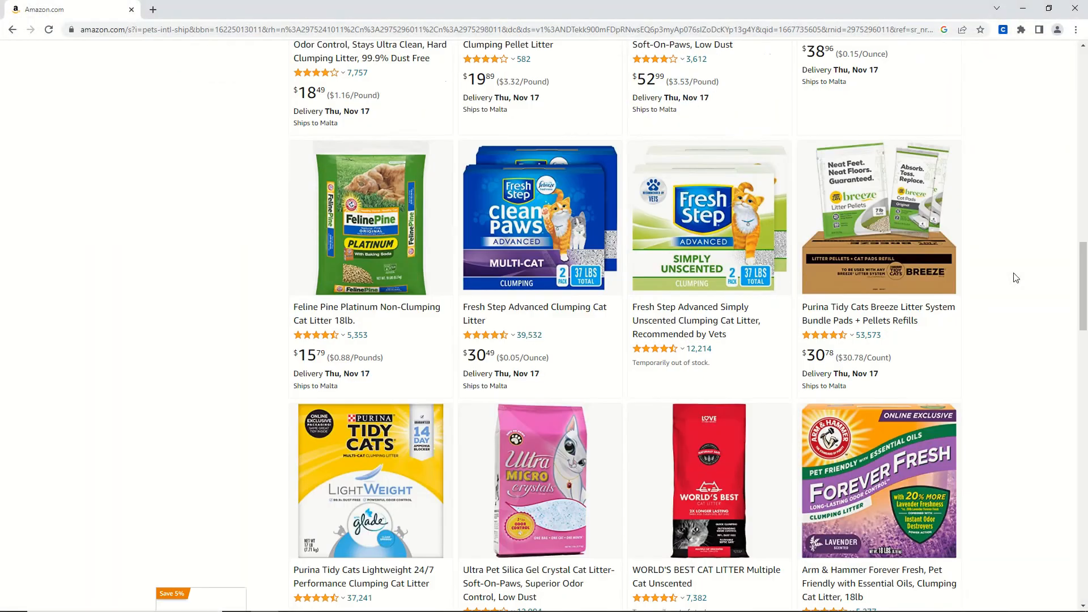
Open the World's Best Cat Litter Multiple Cat Unscented product on Amazon and open the PrettyLitter ad shown there
scroll(1016, 277, down, 2)
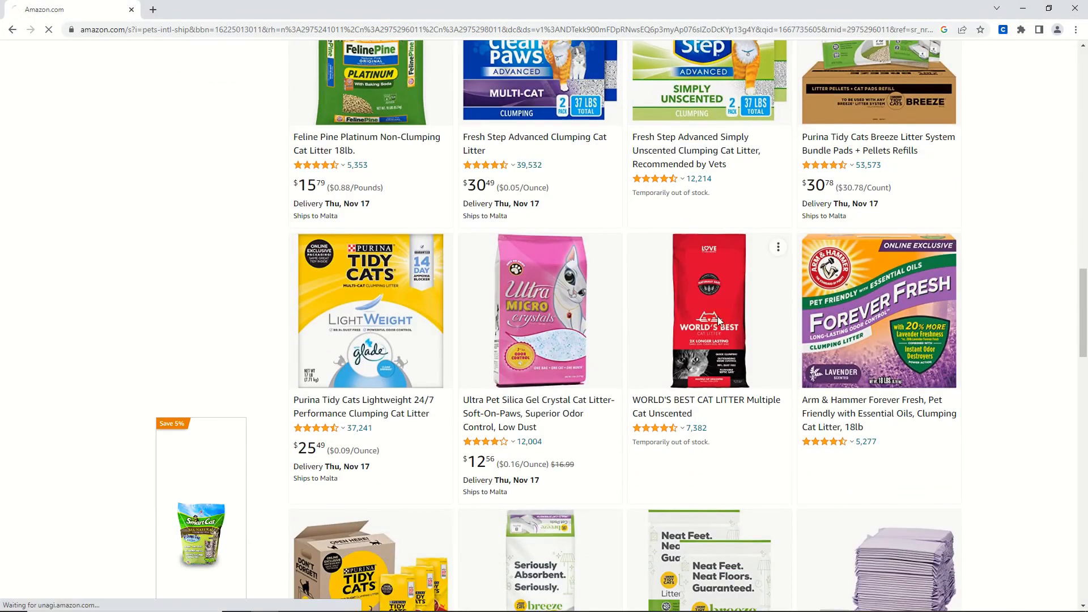
click(718, 316)
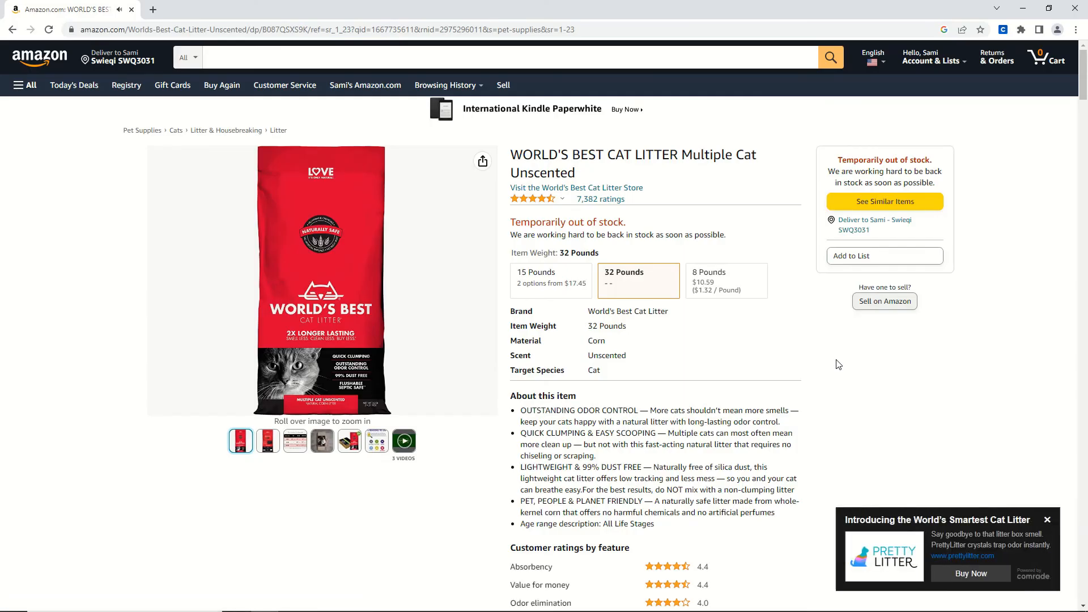
click(959, 580)
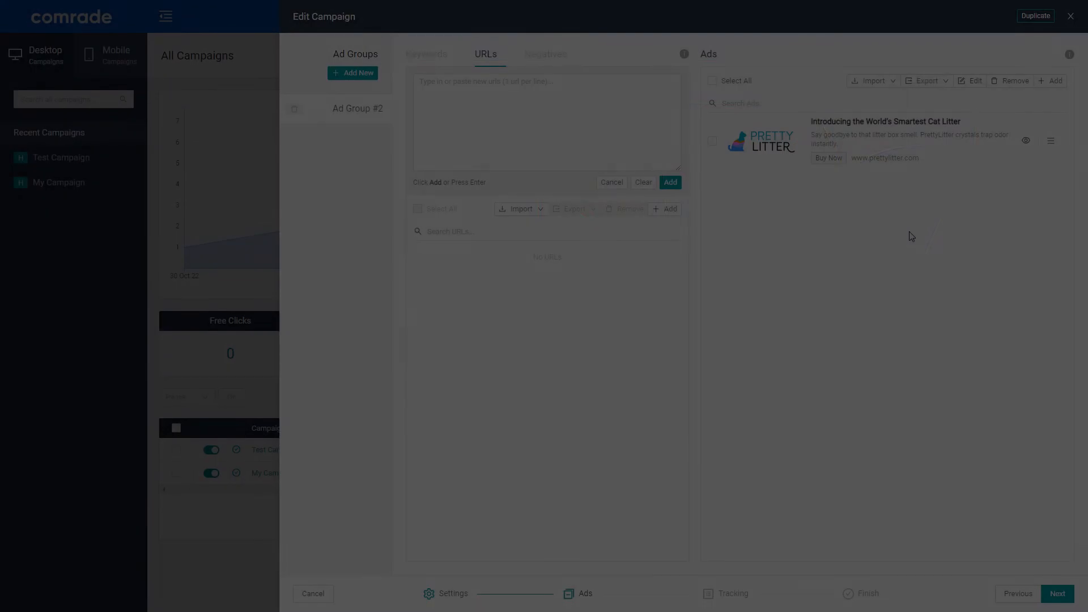
Add the URL targeting rule "chewy.com +cat +litter -box -boxes" to the PrettyLitter ad's ad group and save the changes
click(464, 146)
text(chewy.com +cat +litter -box -boxes)
click(670, 182)
click(1027, 594)
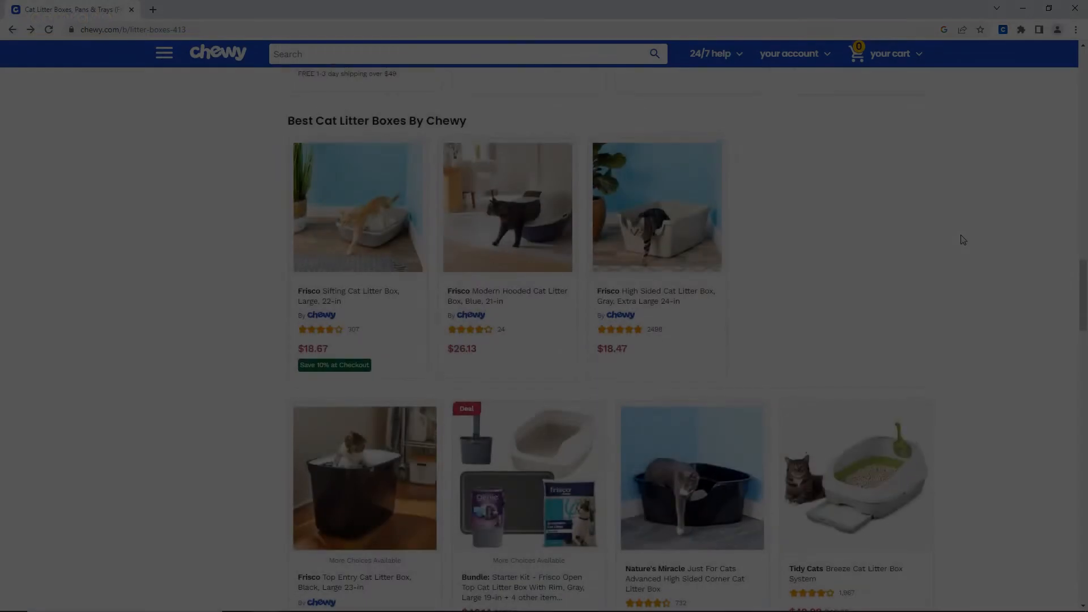
On Chewy, view the Tidy Cats Breeze Cat Litter Box System, open its Litter Pellets Refill product, and open the PrettyLitter ad there
scroll(963, 240, down, 2)
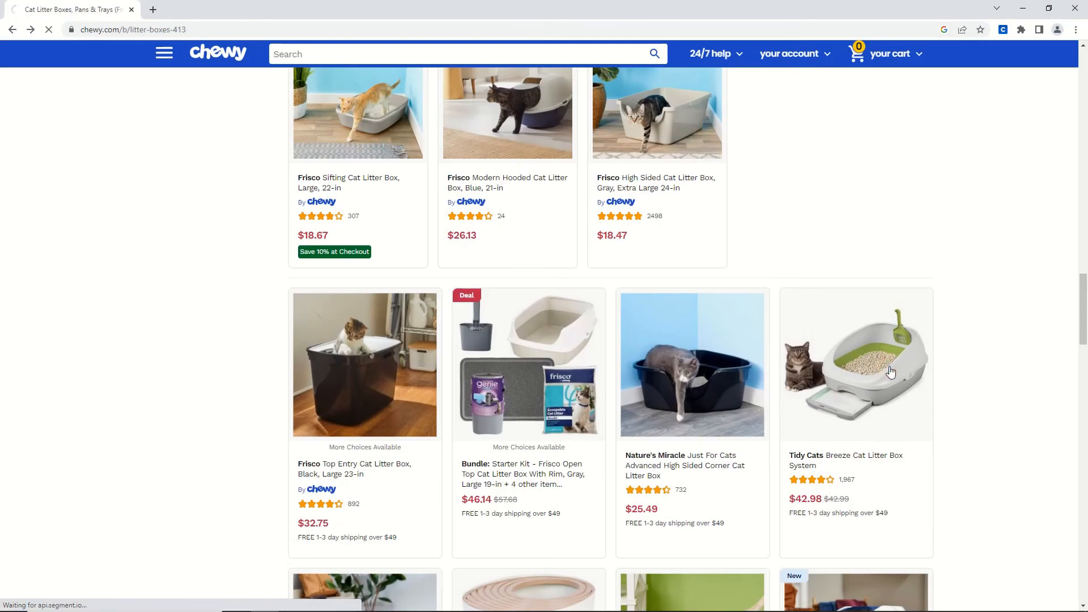
click(890, 372)
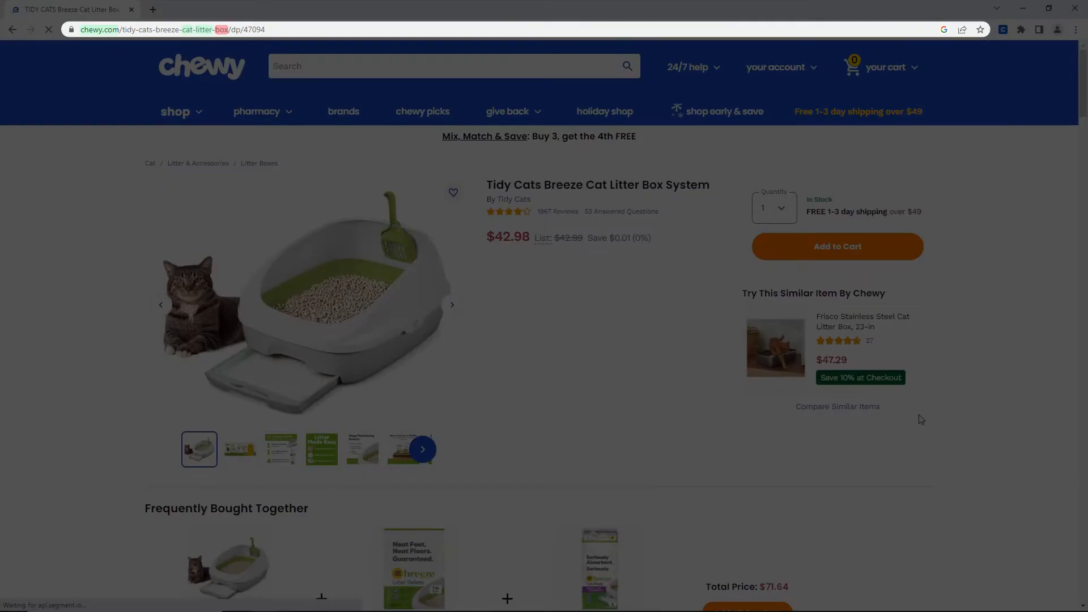
scroll(919, 418, down, 2)
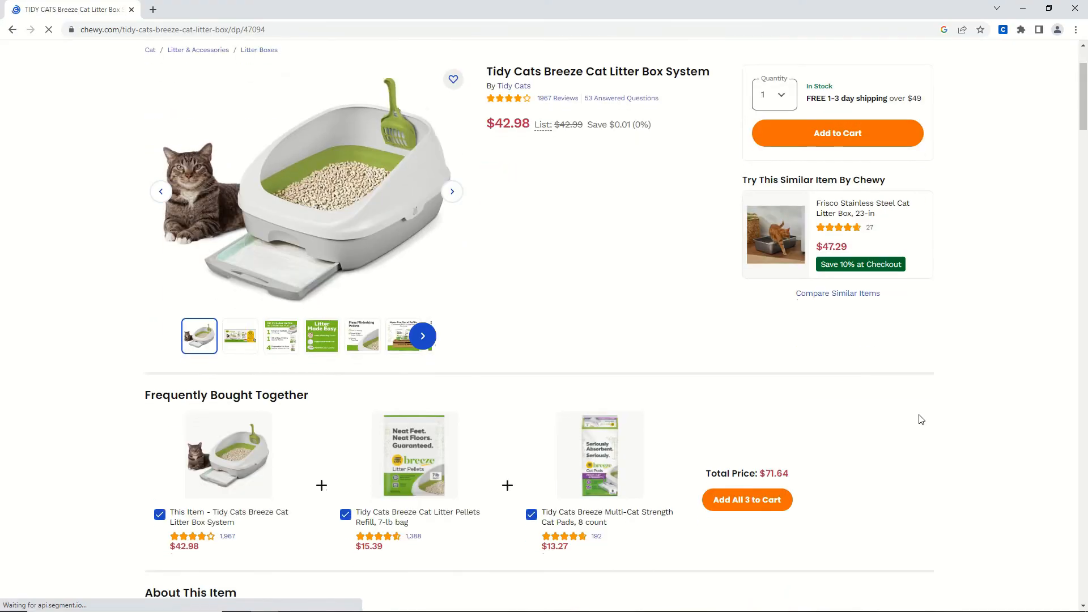
click(398, 453)
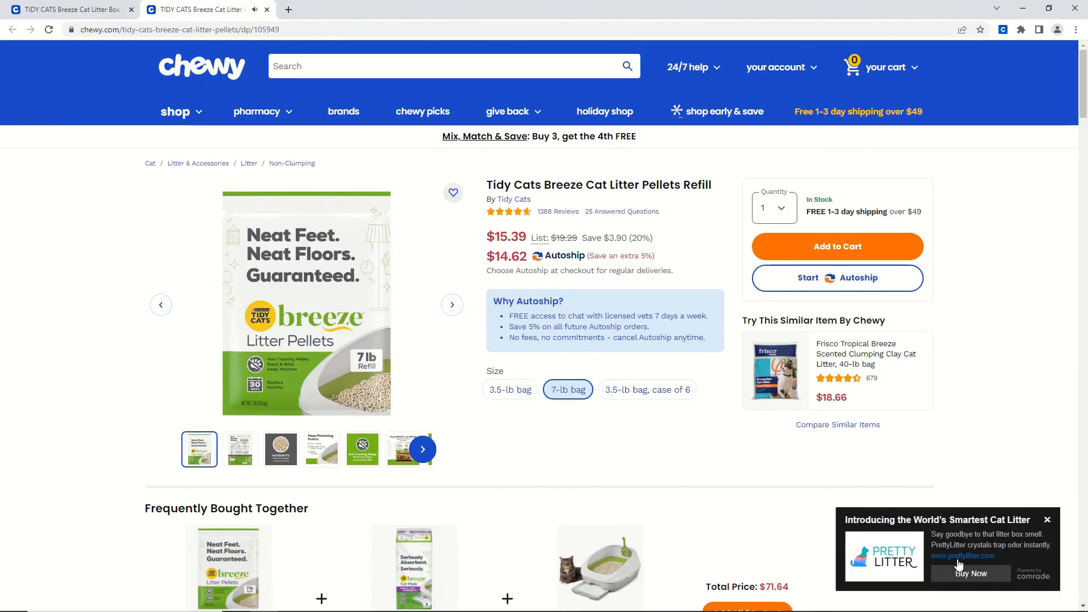
click(994, 579)
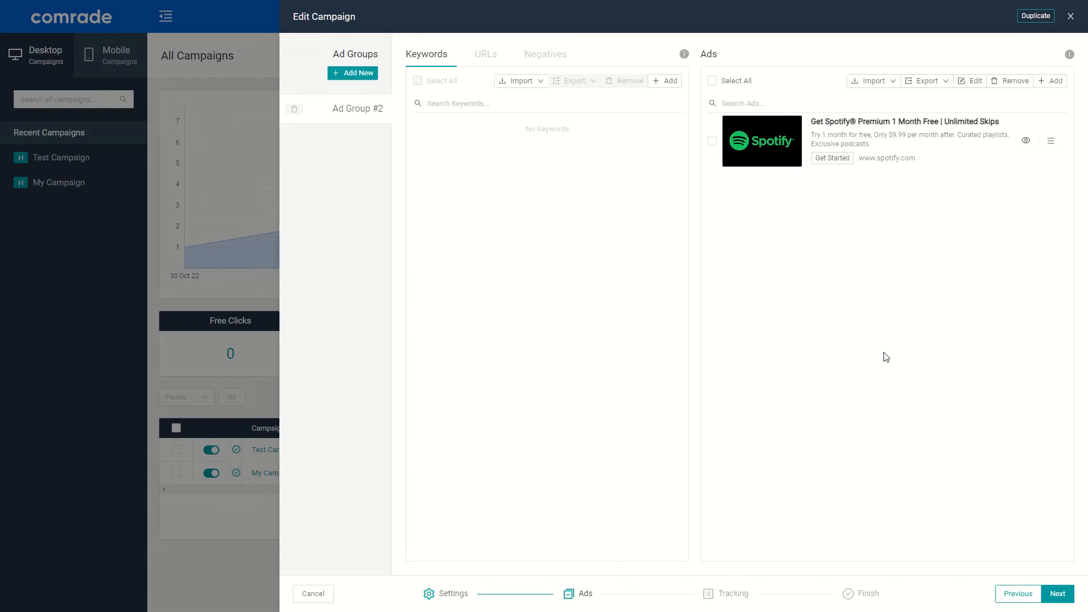
In the Spotify ad campaign's conversion tracking, fill in a conversion named "Subscription" with a value of $9.99
click(1058, 593)
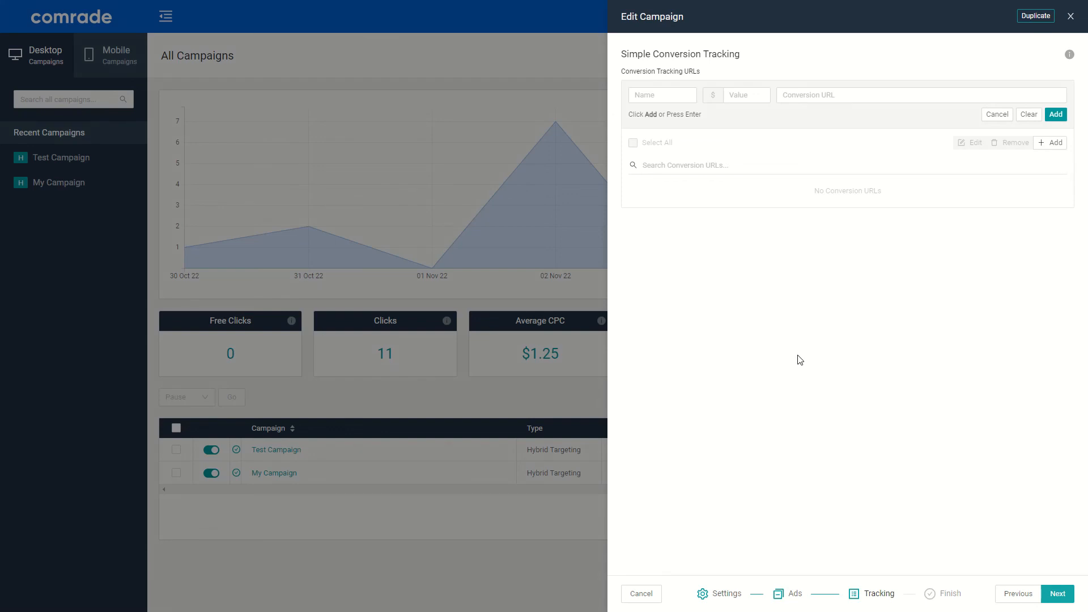
click(670, 94)
text(Sub)
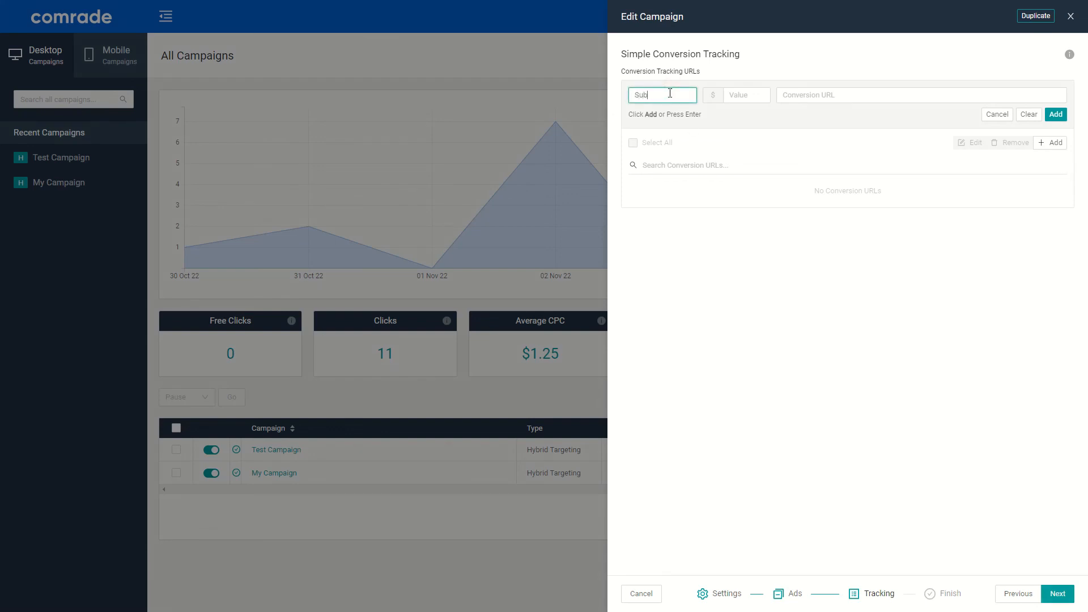
text(scription)
click(737, 94)
text(9)
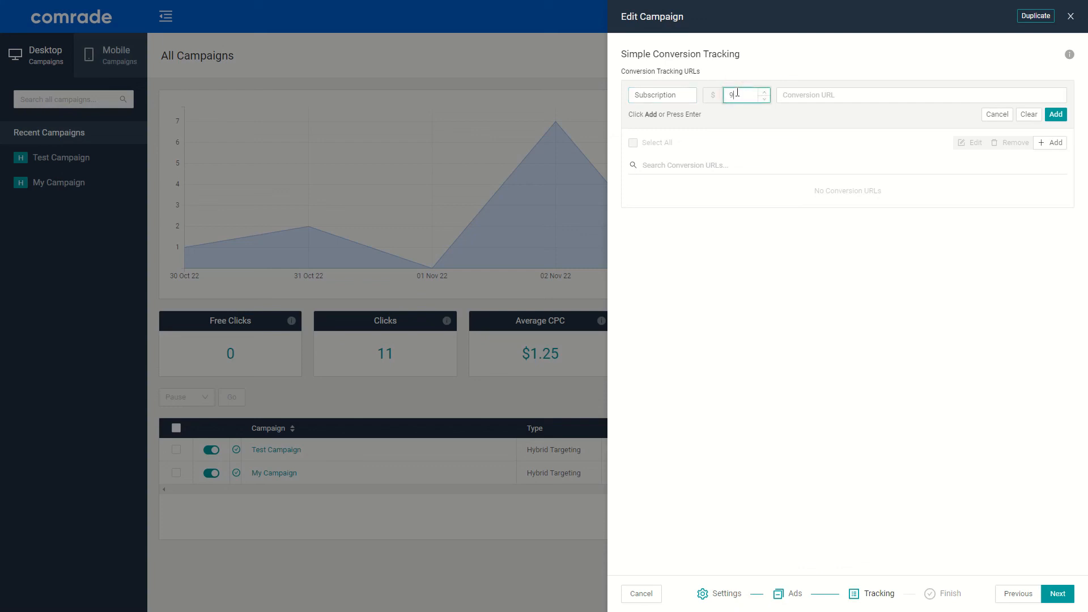
text(.99)
click(768, 137)
click(794, 94)
text(https://ww)
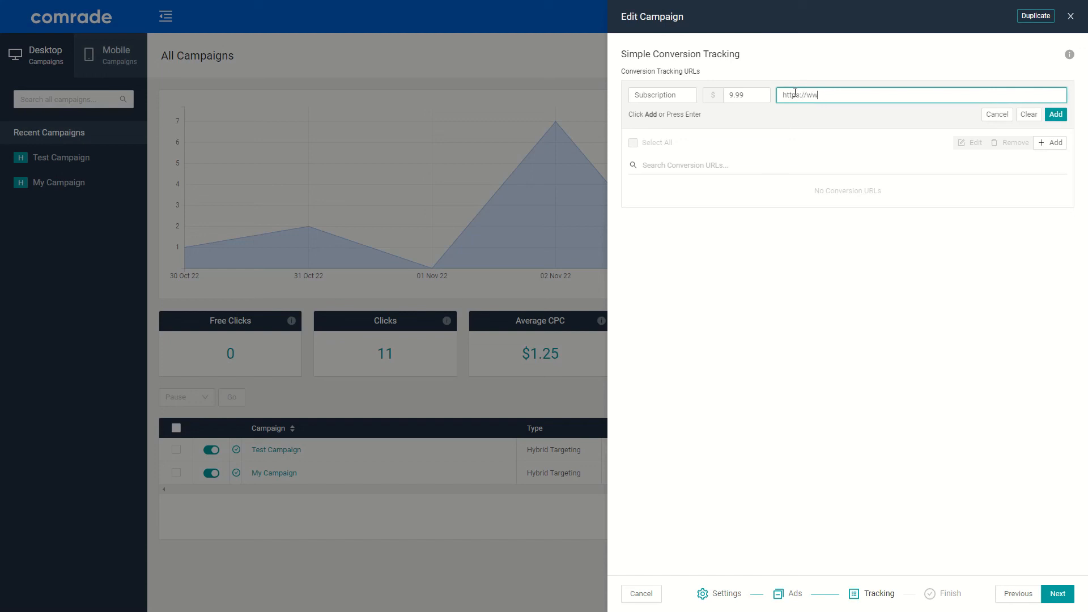
text(w.spotify.com/thank-you)
click(1055, 115)
click(1027, 592)
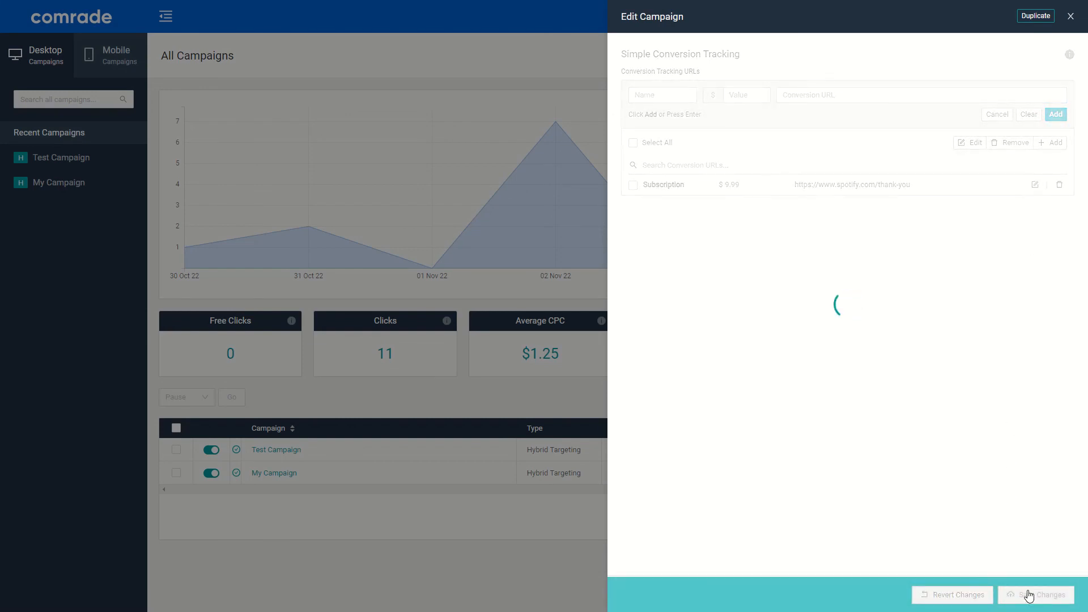